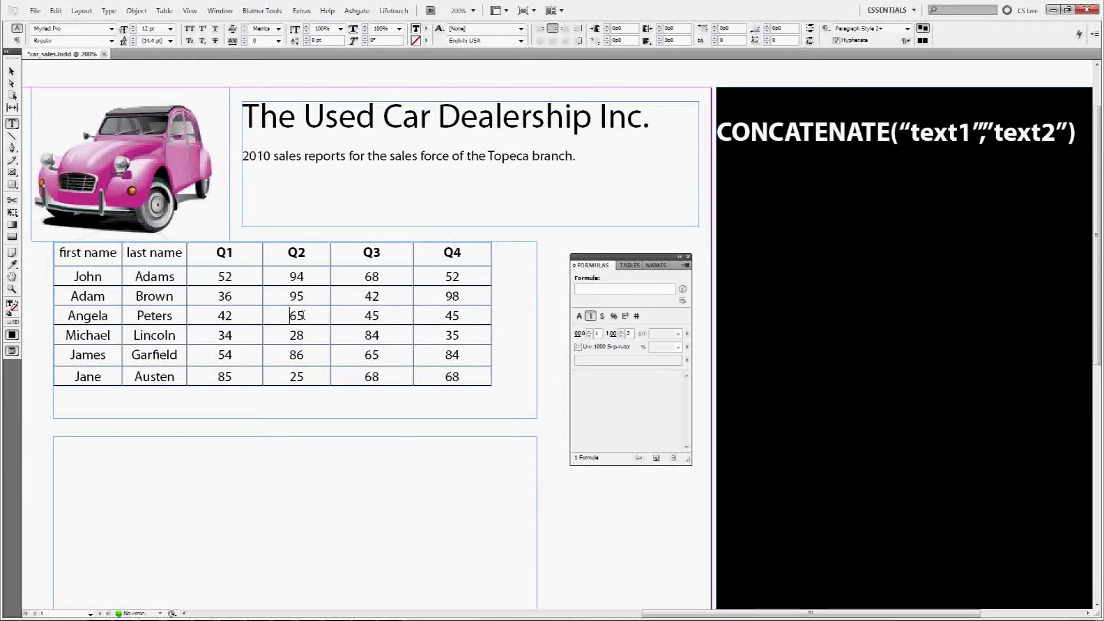
{"action": "double_click", "coordinate": [287, 316]}
{"action": "left_click_drag", "start_coordinate": [287, 316], "coordinate": [394, 336]}
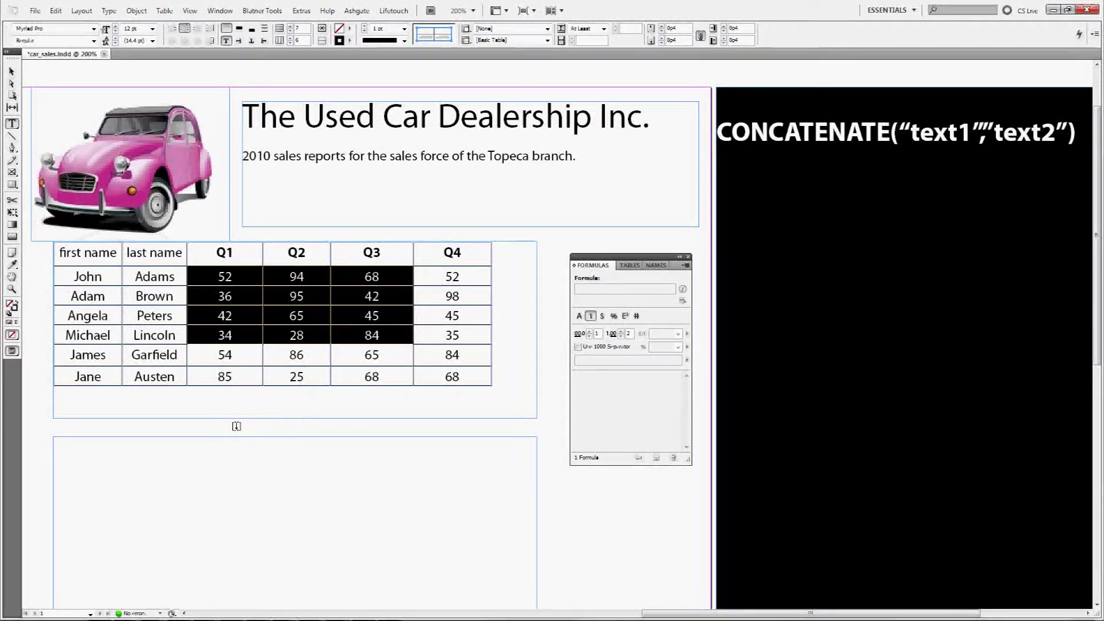
{"action": "left_click", "coordinate": [206, 391]}
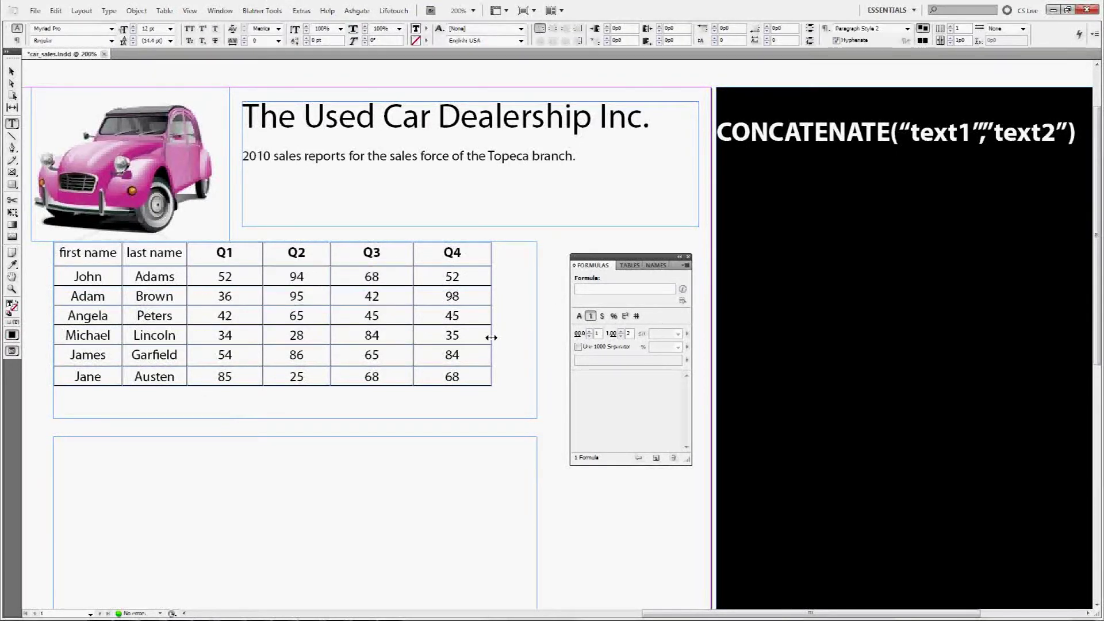
{"action": "left_click_drag", "start_coordinate": [708, 126], "coordinate": [708, 126]}
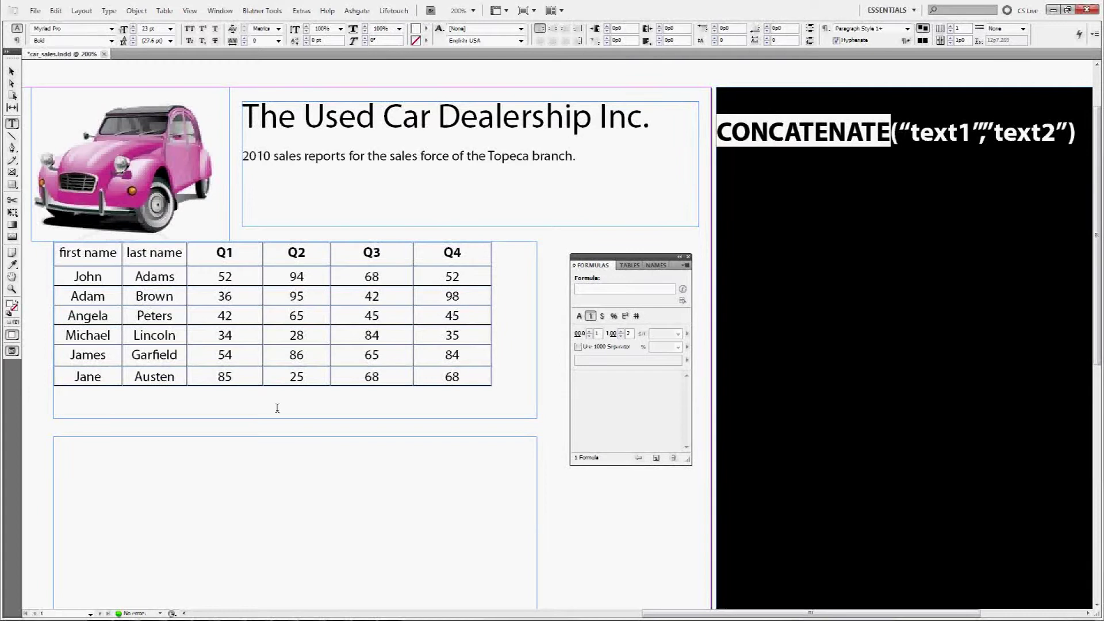
In the empty frame below the table, insert a formula joining the first data row's name cells: CONCATENATE("Sales".A2,"Sales".B2)
{"action": "left_click", "coordinate": [143, 464]}
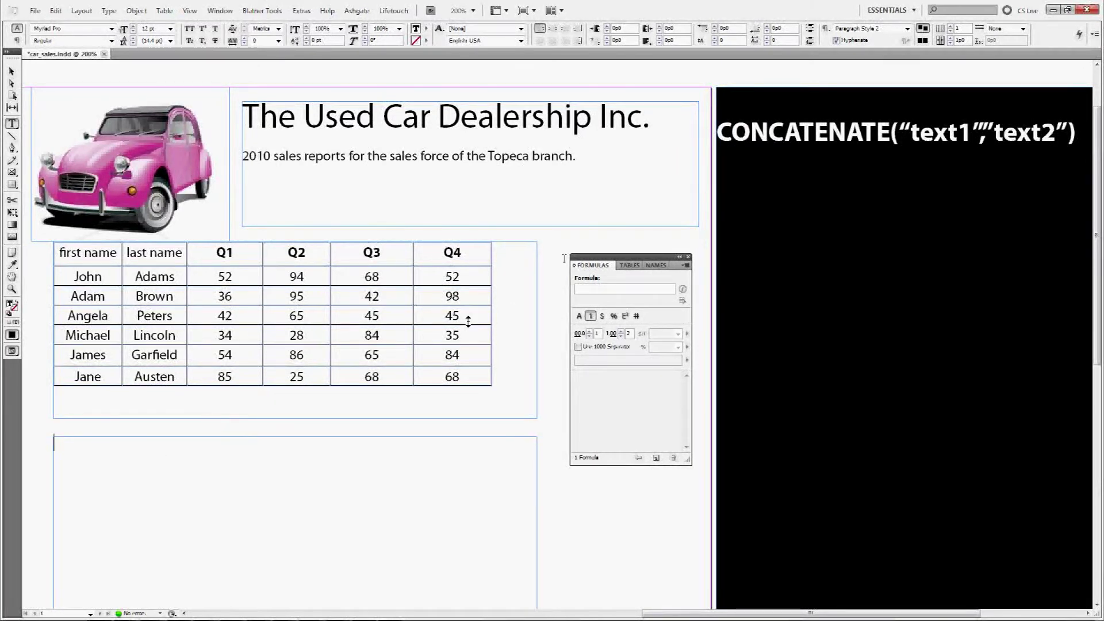
{"action": "left_click", "coordinate": [583, 288]}
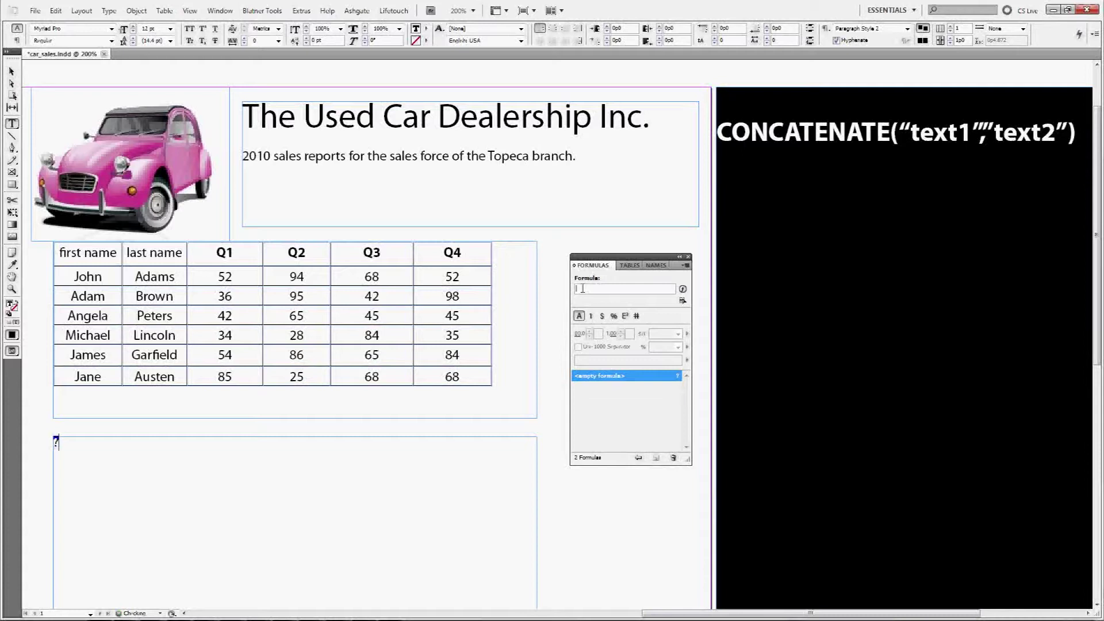
{"action": "type", "text": "CONCATENATE(\"S"}
{"action": "left_click", "coordinate": [90, 276]}
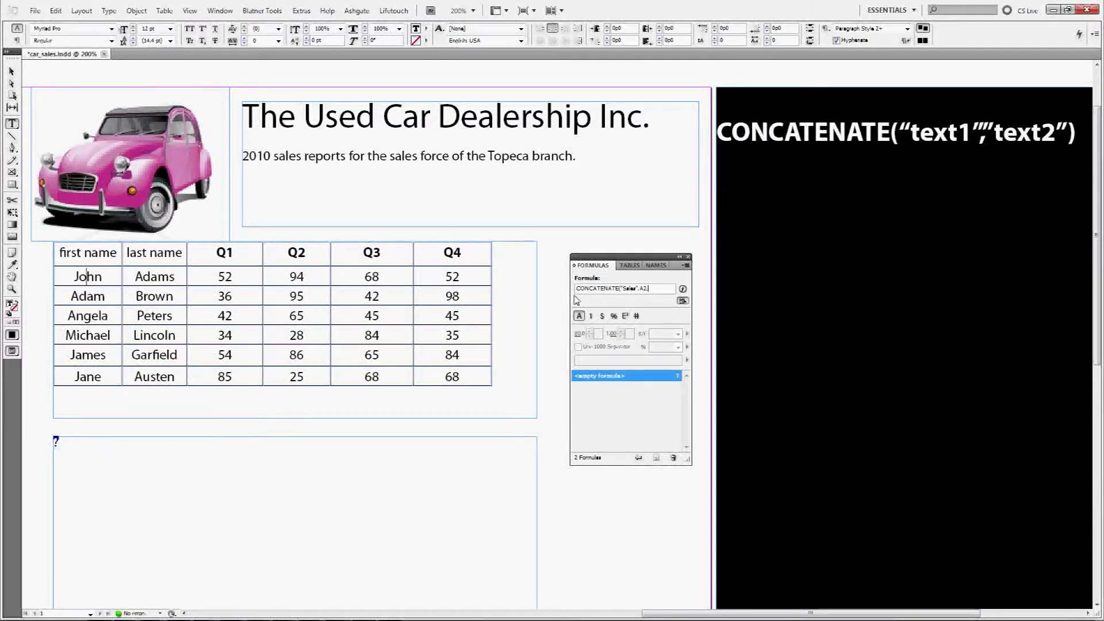
{"action": "type", "text": ",\"Sales\","}
{"action": "left_click", "coordinate": [174, 276]}
{"action": "type", "text": ")"}
{"action": "key", "text": "Return"}
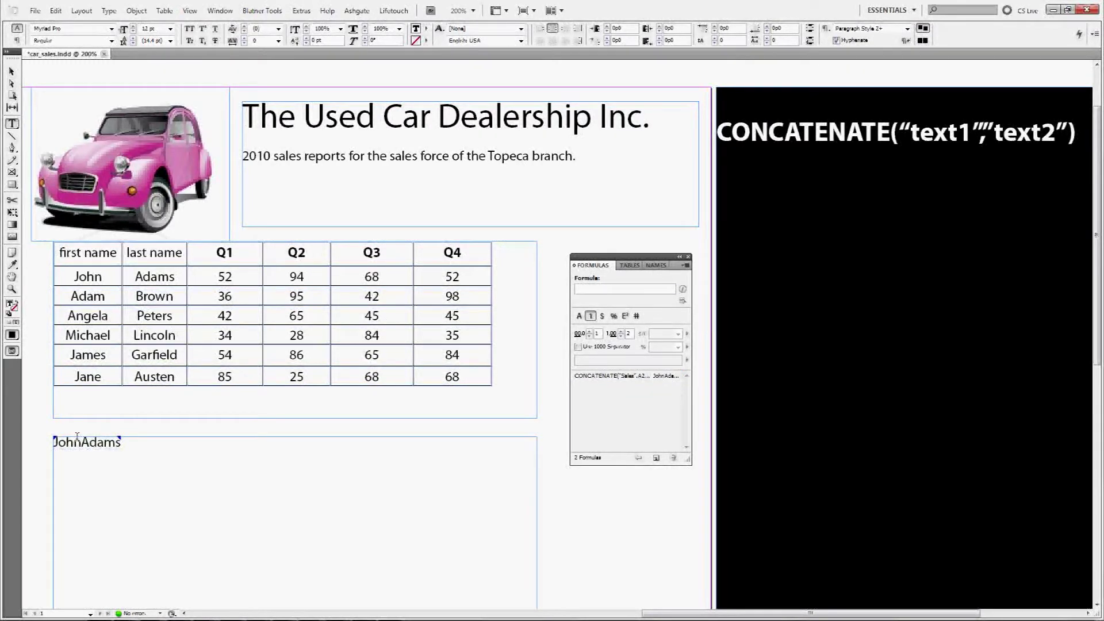
Add a space string " " between the "Sales".A2 and "Sales".B2 arguments of the CONCATENATE formula and apply it
{"action": "left_click", "coordinate": [114, 281]}
{"action": "left_click_drag", "start_coordinate": [113, 281], "coordinate": [177, 278]}
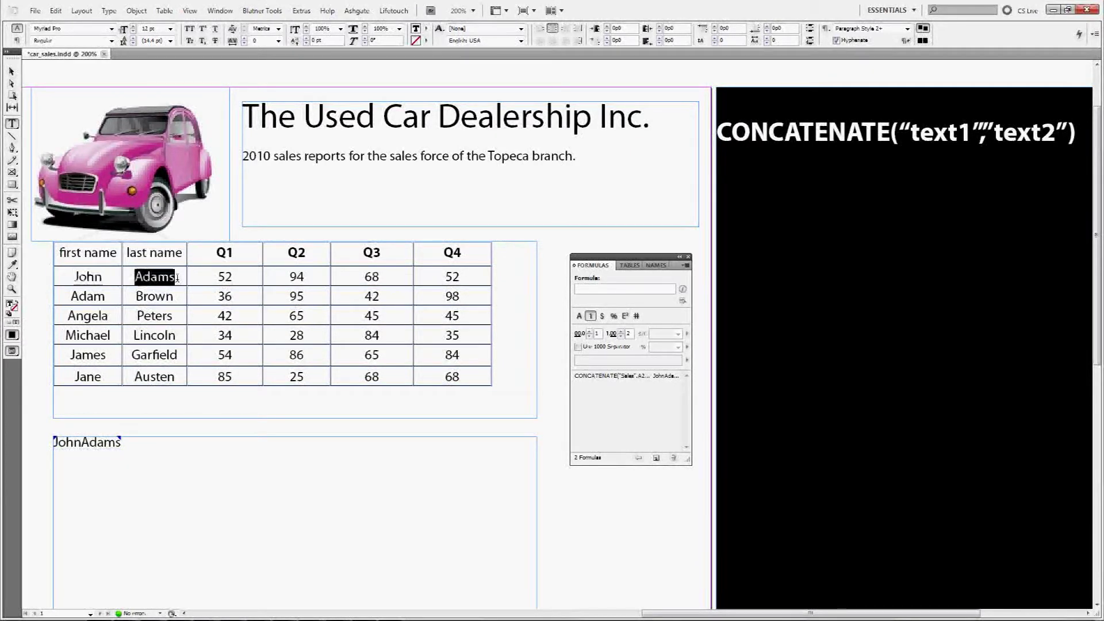
{"action": "left_click", "coordinate": [632, 377]}
{"action": "left_click", "coordinate": [683, 300]}
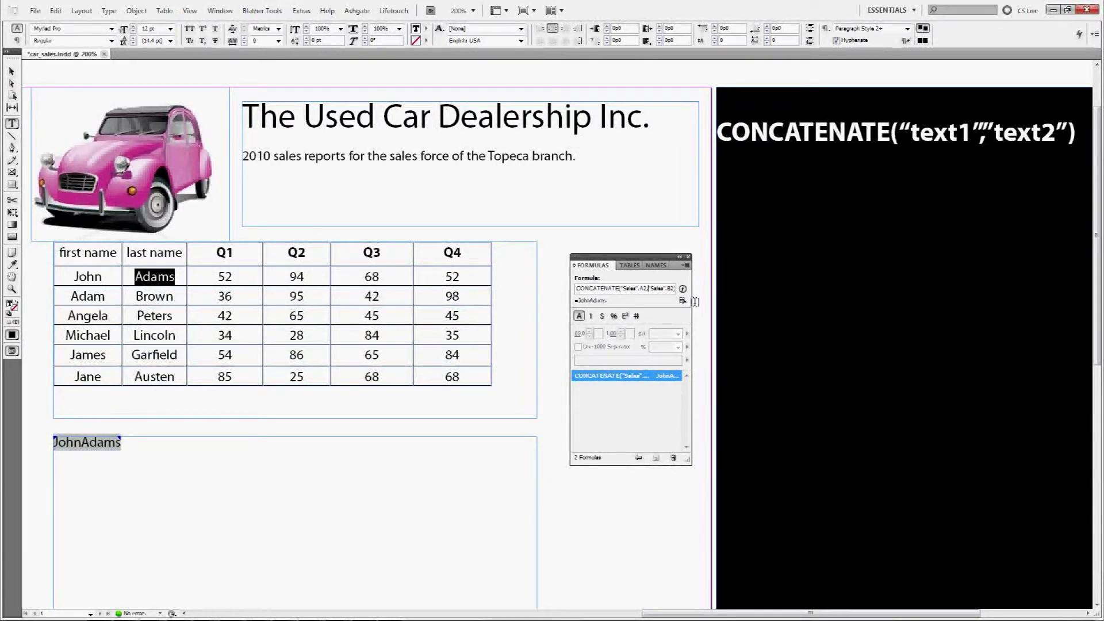
{"action": "type", "text": "\" \","}
{"action": "key", "text": "Right"}
{"action": "key", "text": "Right"}
{"action": "key", "text": "Right"}
{"action": "key", "text": "Right"}
{"action": "key", "text": "Right"}
{"action": "key", "text": "Right"}
{"action": "key", "text": "Right"}
{"action": "key", "text": "Right"}
{"action": "key", "text": "Right"}
{"action": "key", "text": "Right"}
{"action": "key", "text": "Right"}
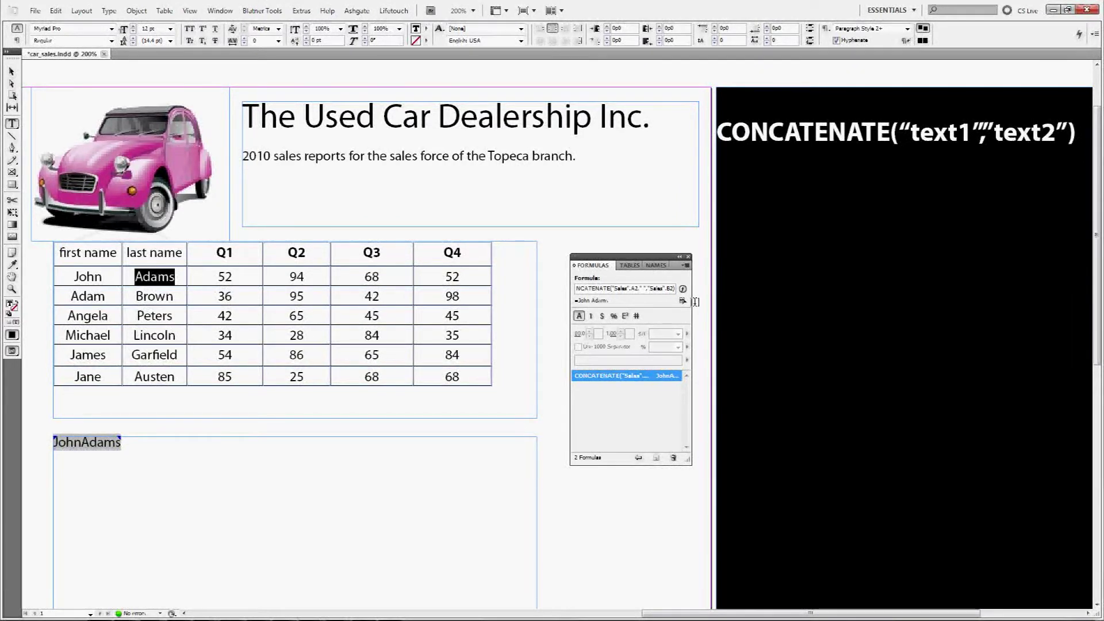
{"action": "key", "text": "Return"}
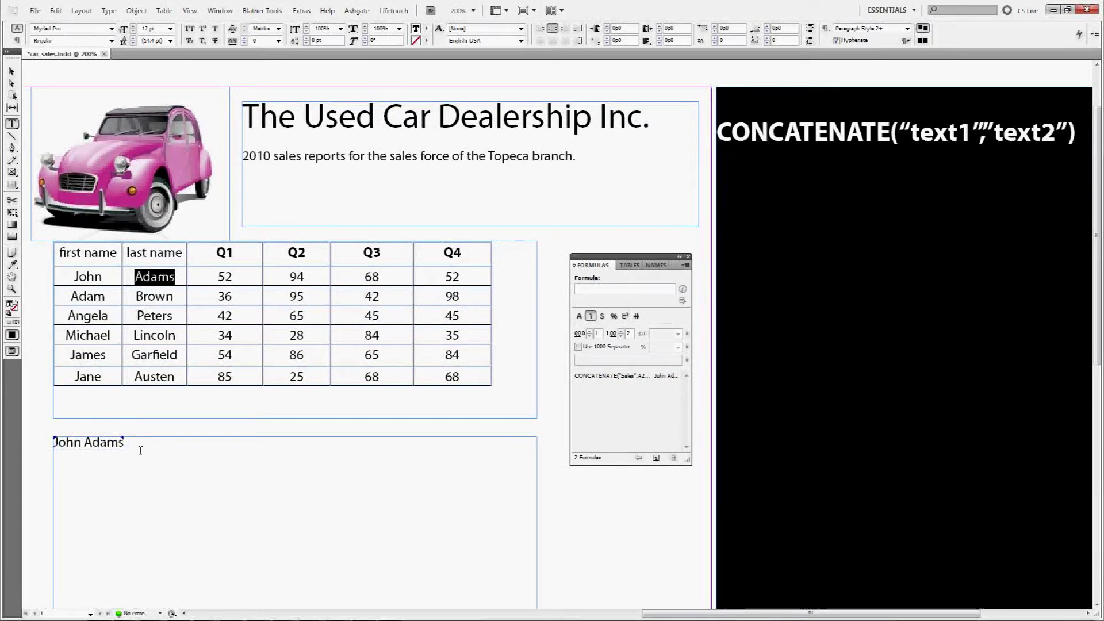
Copy the full name formula and paste it into the black frame below the CONCATENATE("text1","text2") example
{"action": "double_click", "coordinate": [101, 444]}
{"action": "triple_click", "coordinate": [101, 445]}
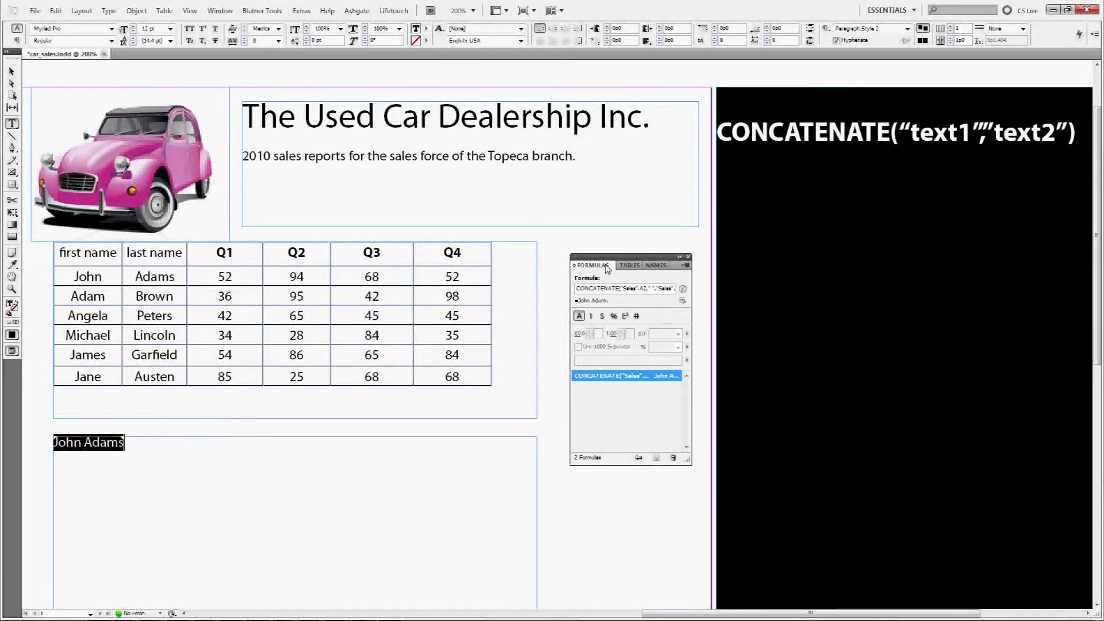
{"action": "left_click", "coordinate": [647, 294]}
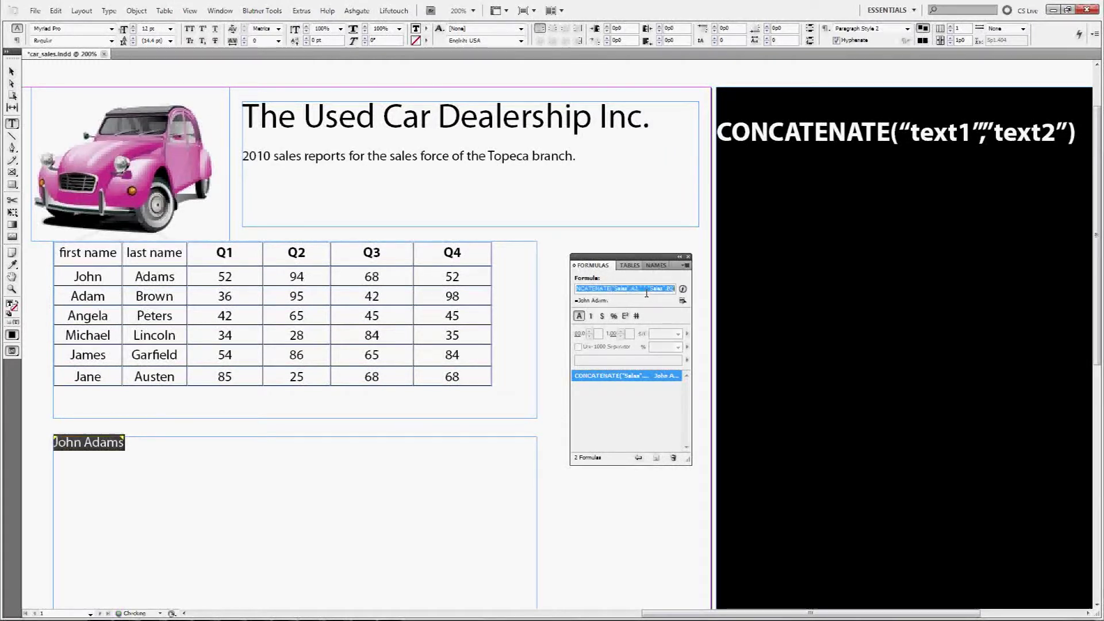
{"action": "left_click", "coordinate": [781, 231]}
{"action": "key", "text": "ctrl+v"}
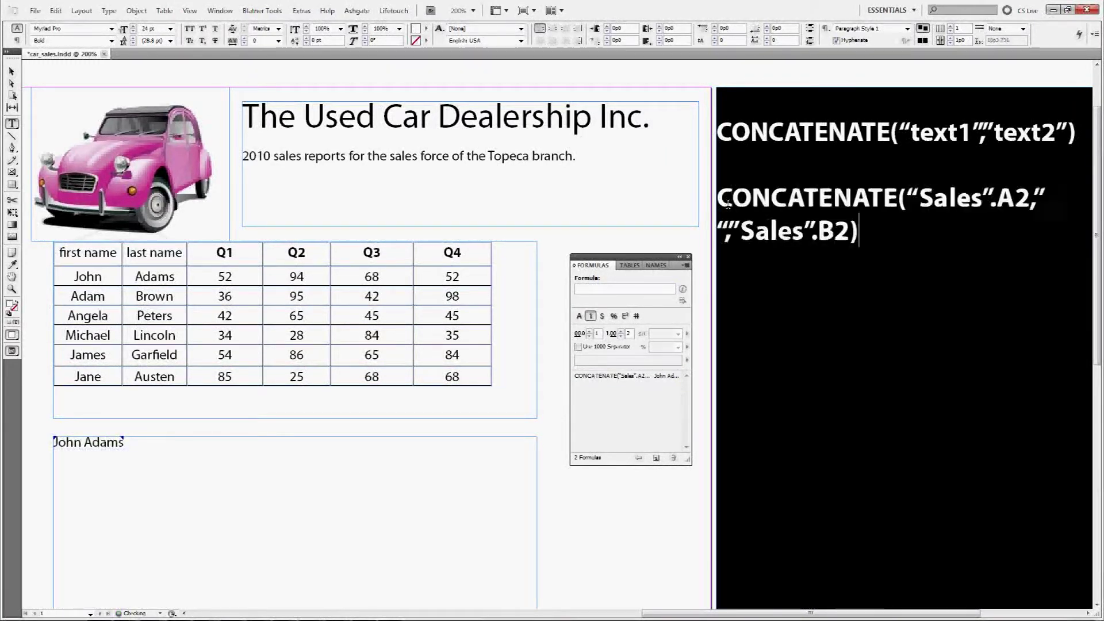
Compare the "Sales".A2 and "Sales".B2 references in the pasted formula with the first data row's name cells
{"action": "double_click", "coordinate": [728, 201]}
{"action": "double_click", "coordinate": [981, 201]}
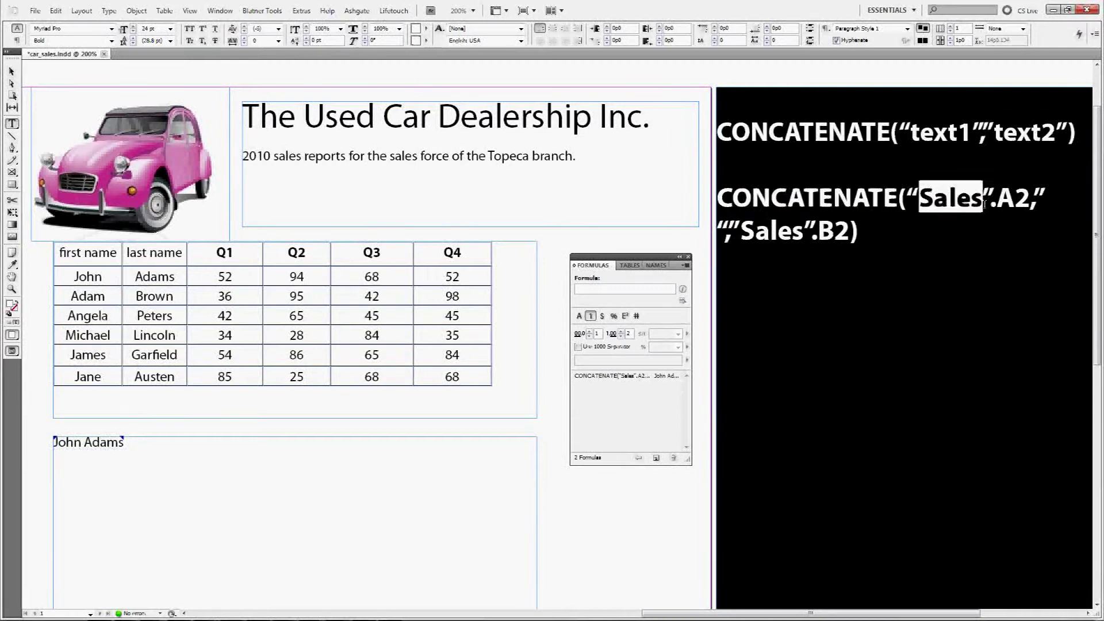
{"action": "left_click_drag", "start_coordinate": [985, 205], "coordinate": [1033, 201]}
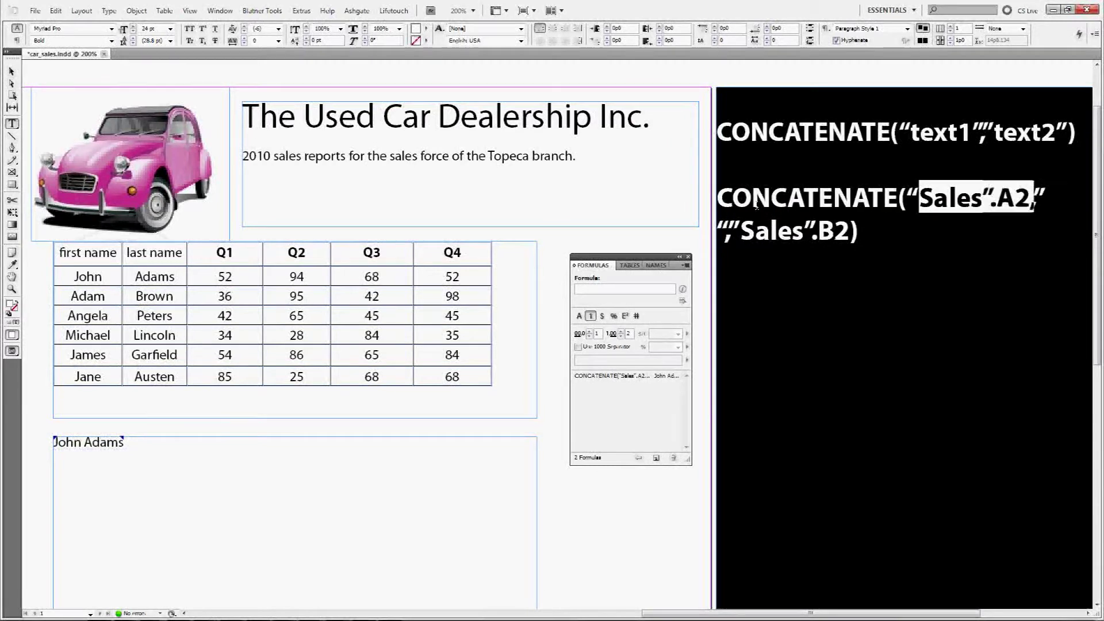
{"action": "double_click", "coordinate": [104, 277]}
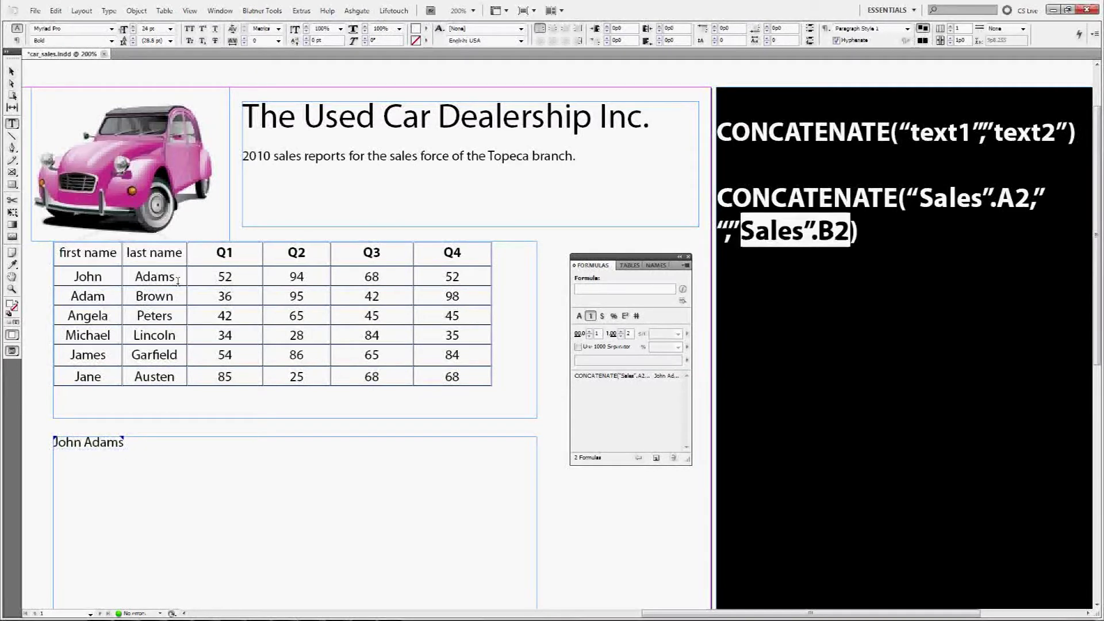
{"action": "left_click_drag", "start_coordinate": [170, 278], "coordinate": [140, 277]}
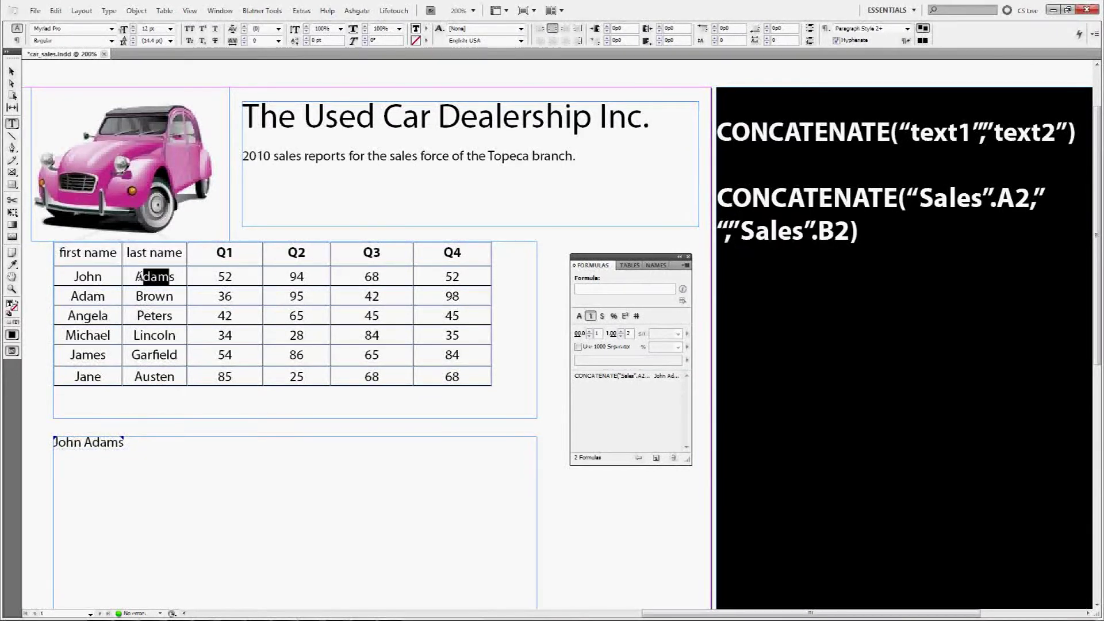
{"action": "left_click", "coordinate": [181, 275]}
{"action": "double_click", "coordinate": [140, 270]}
Extend the name formula below the table with the text " sold " and a reference to the first Q1 value, "Sales".C2
{"action": "left_click", "coordinate": [611, 376]}
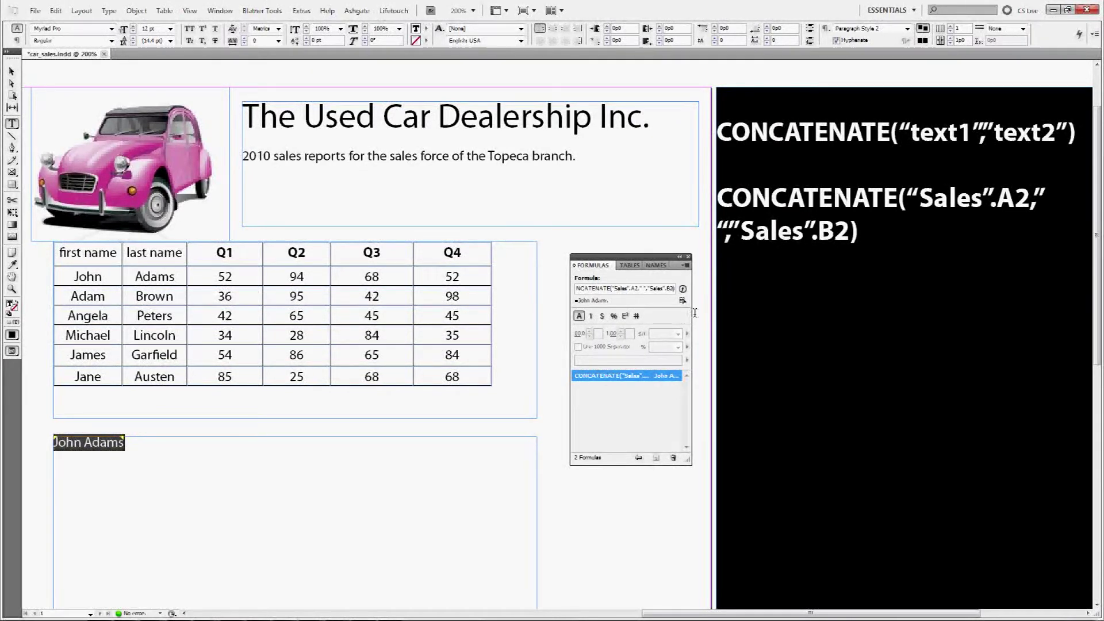
{"action": "type", "text": ", \""}
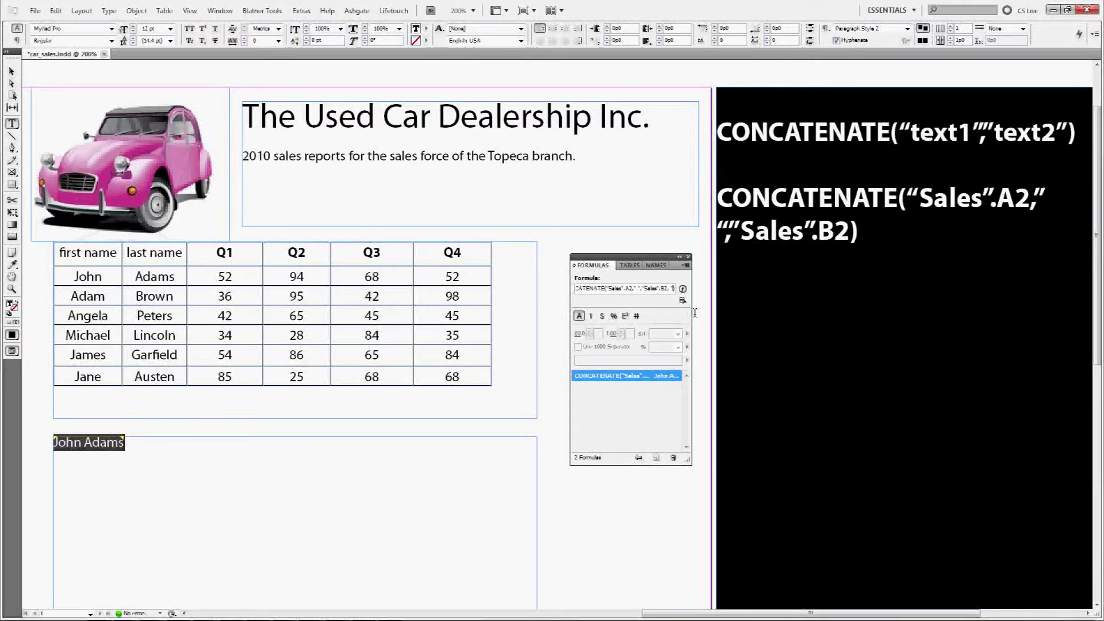
{"action": "type", "text": " sold \")"}
{"action": "left_click", "coordinate": [225, 276]}
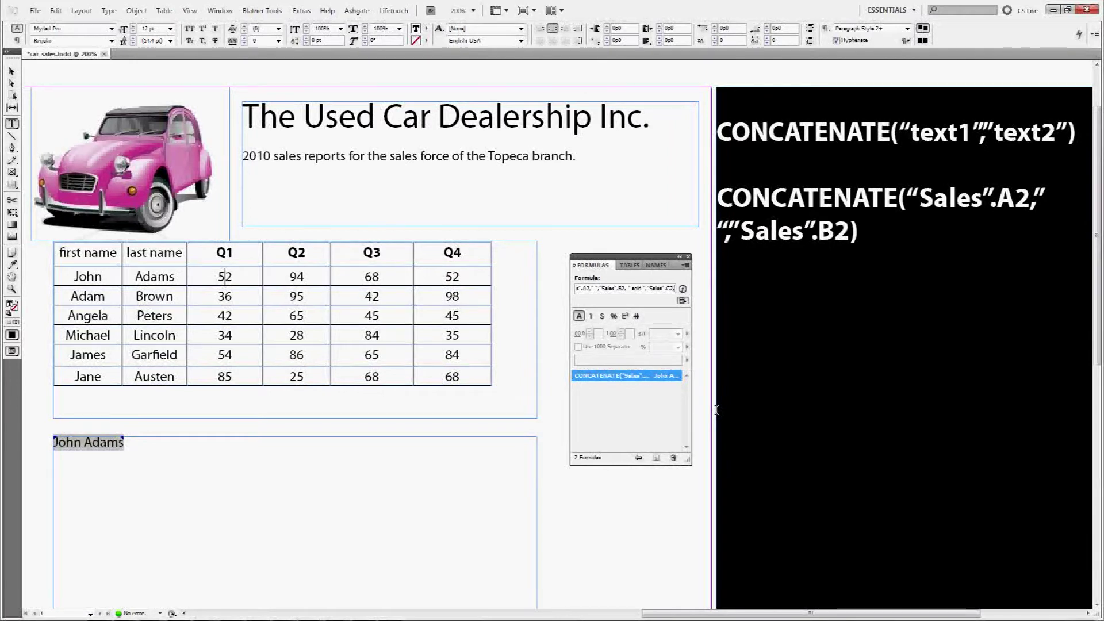
Append the text " cars in the " and a reference to the Q1 header cell C1, and apply the formula
{"action": "type", "text": "\""}
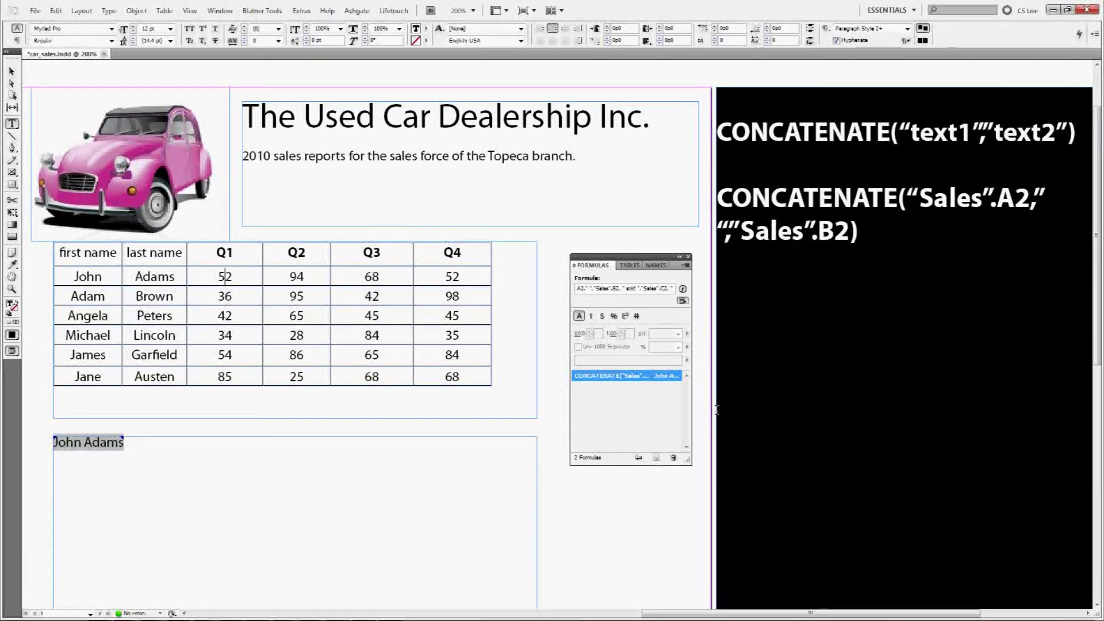
{"action": "type", "text": " cars \"in the"}
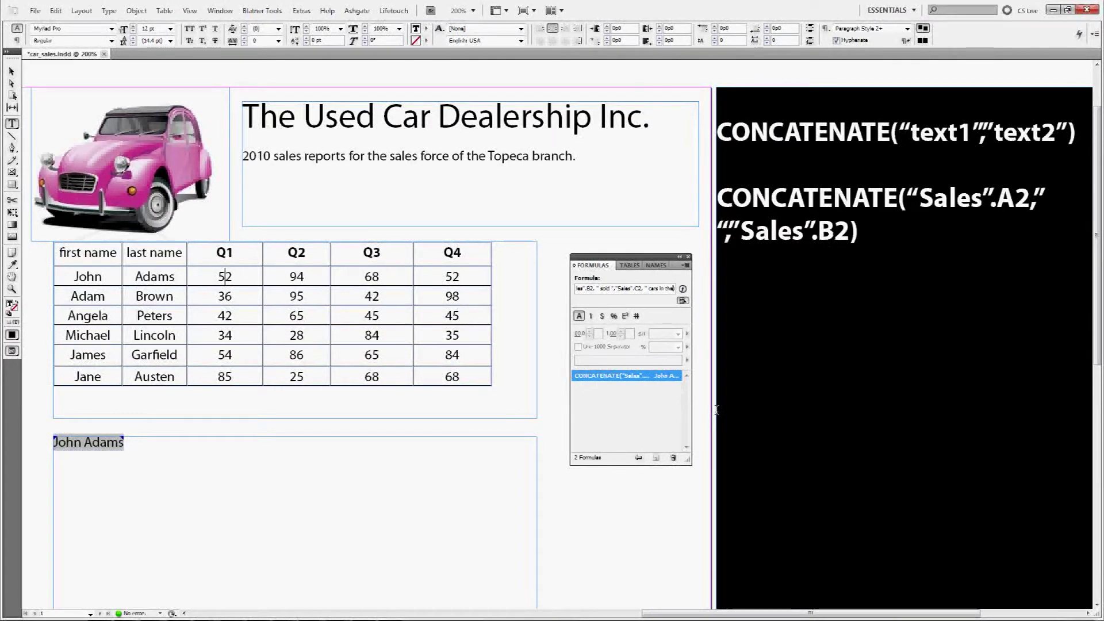
{"action": "type", "text": " \")"}
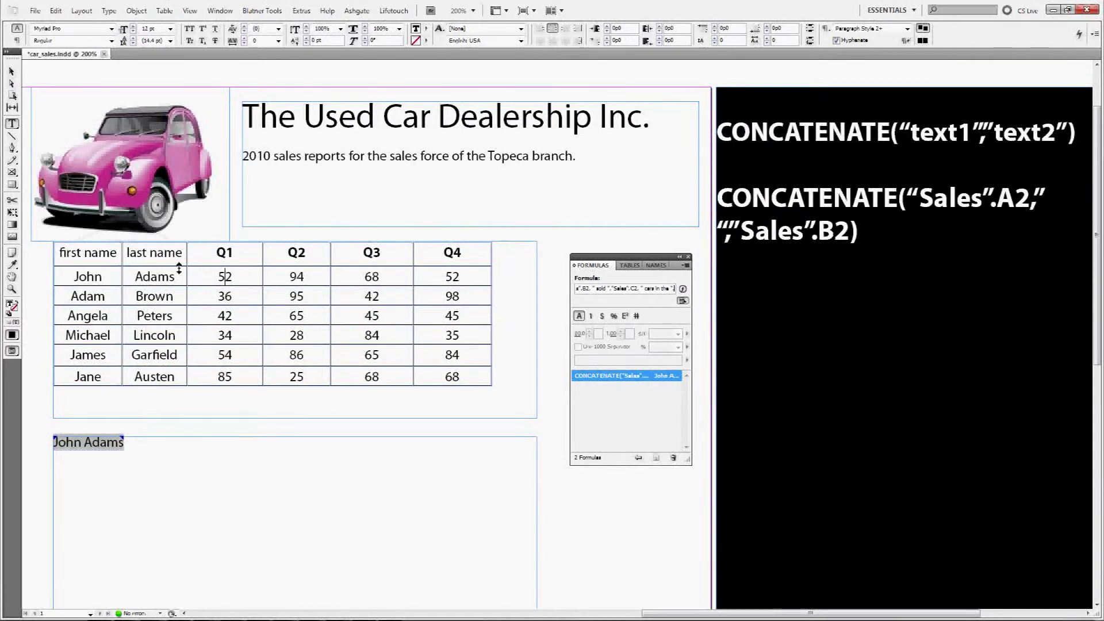
{"action": "left_click", "coordinate": [246, 263]}
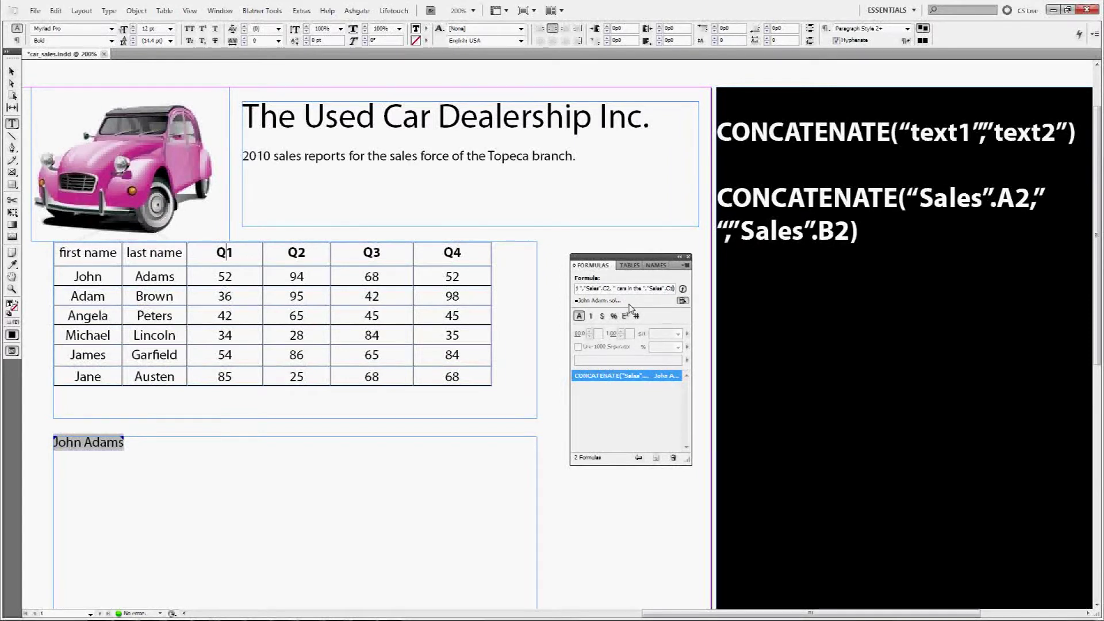
{"action": "key", "text": "Return"}
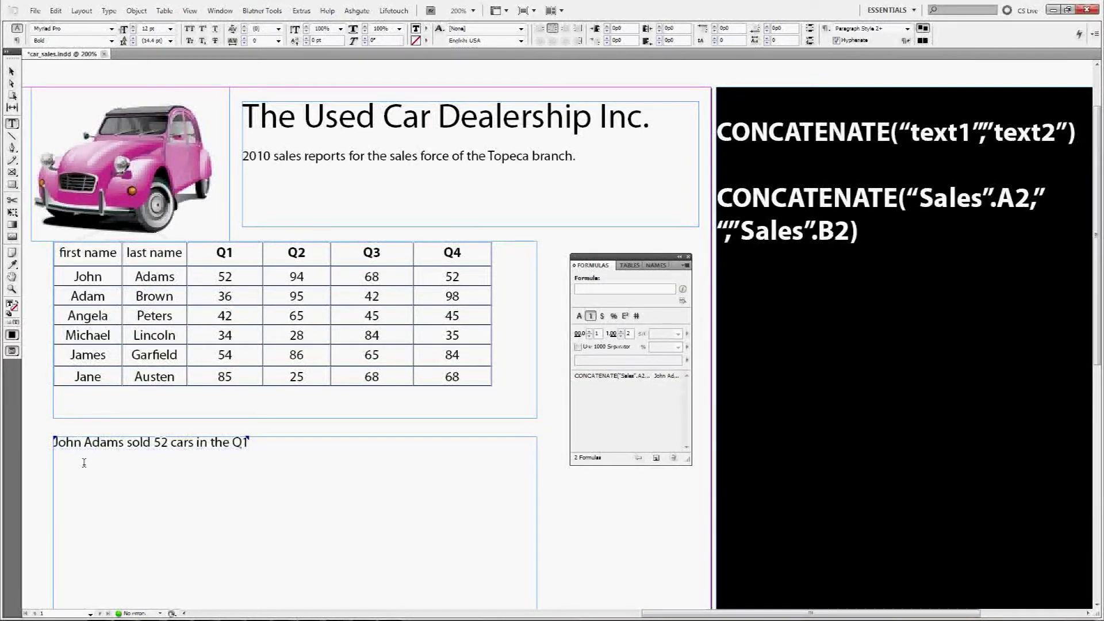
Make the Q1 header reference in the sales sentence formula absolute, as "Sales".$C$1
{"action": "double_click", "coordinate": [85, 443]}
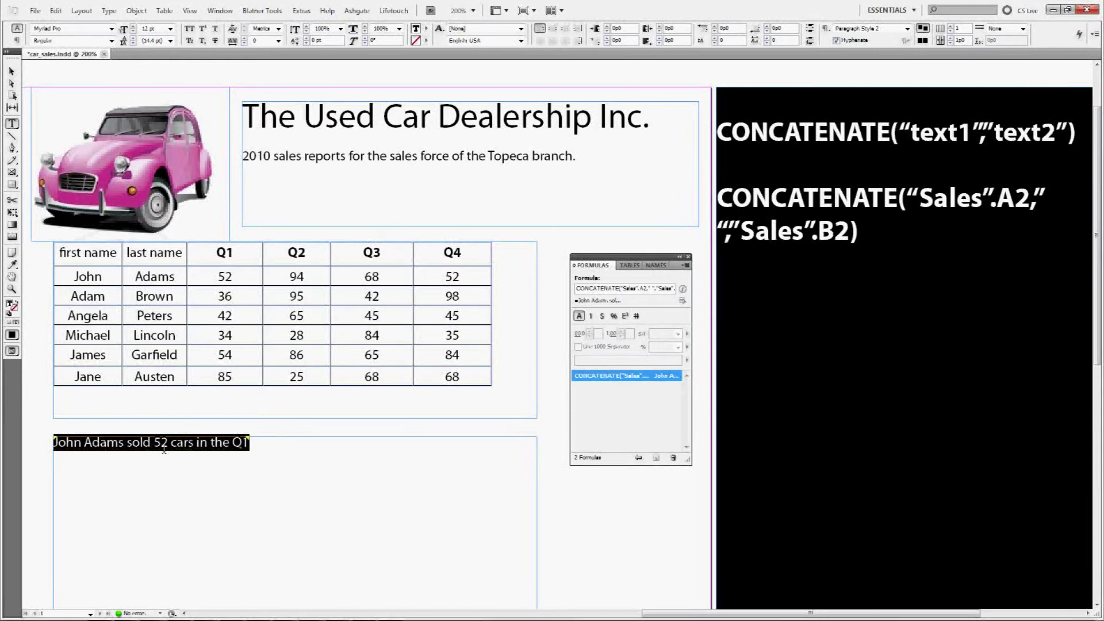
{"action": "left_click", "coordinate": [628, 294]}
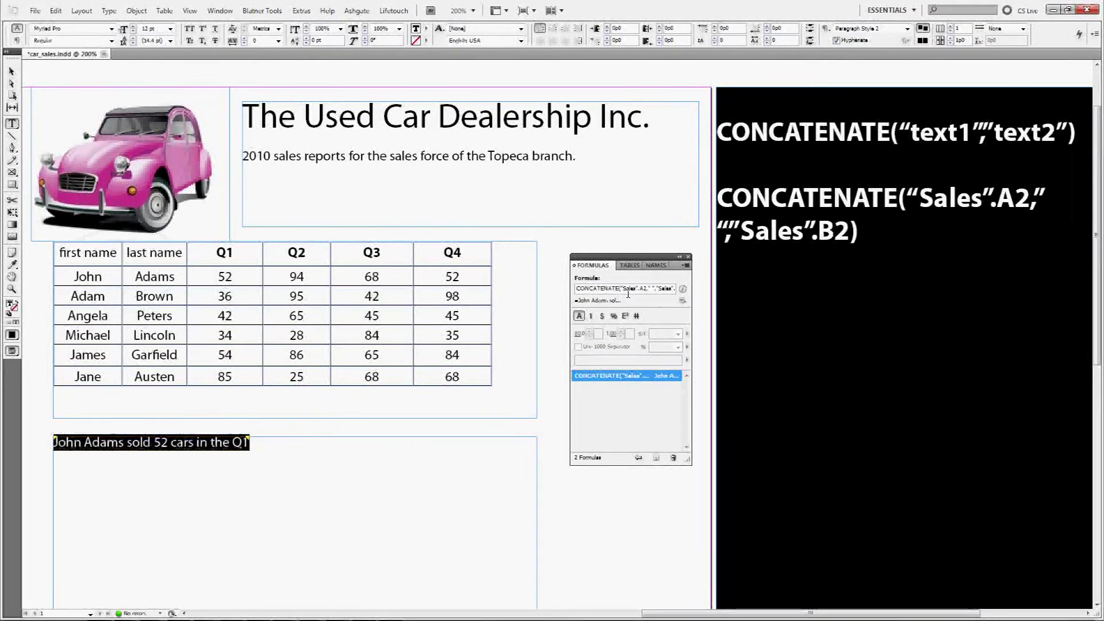
{"action": "key", "text": "End"}
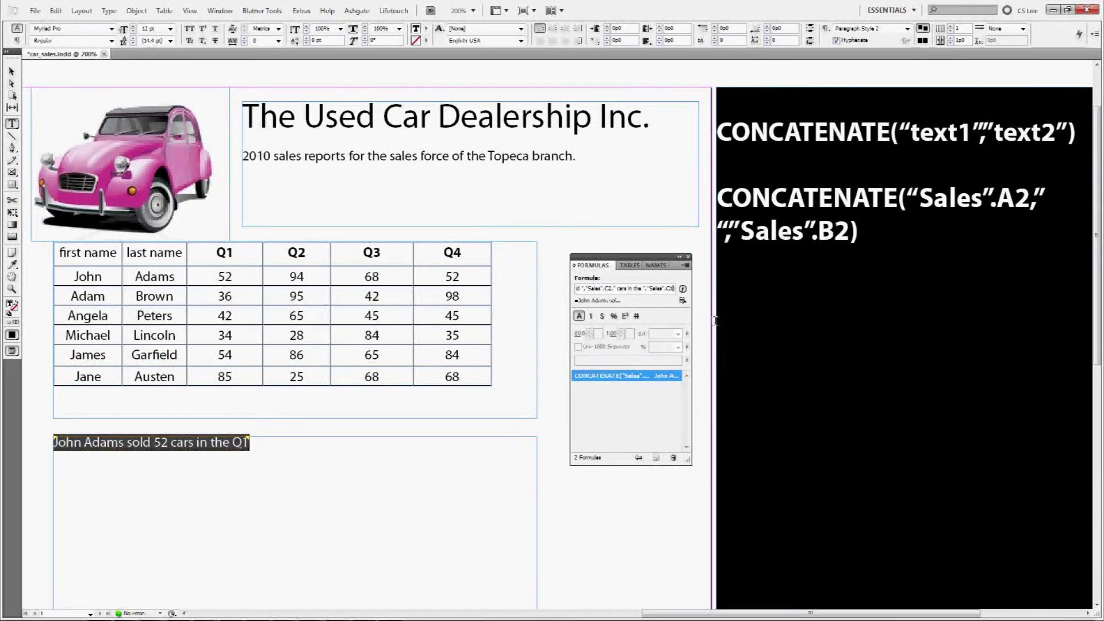
{"action": "key", "text": "Left"}
{"action": "key", "text": "Left"}
{"action": "key", "text": "Left"}
{"action": "type", "text": "$"}
{"action": "key", "text": "Right"}
{"action": "type", "text": "$"}
{"action": "key", "text": "Return"}
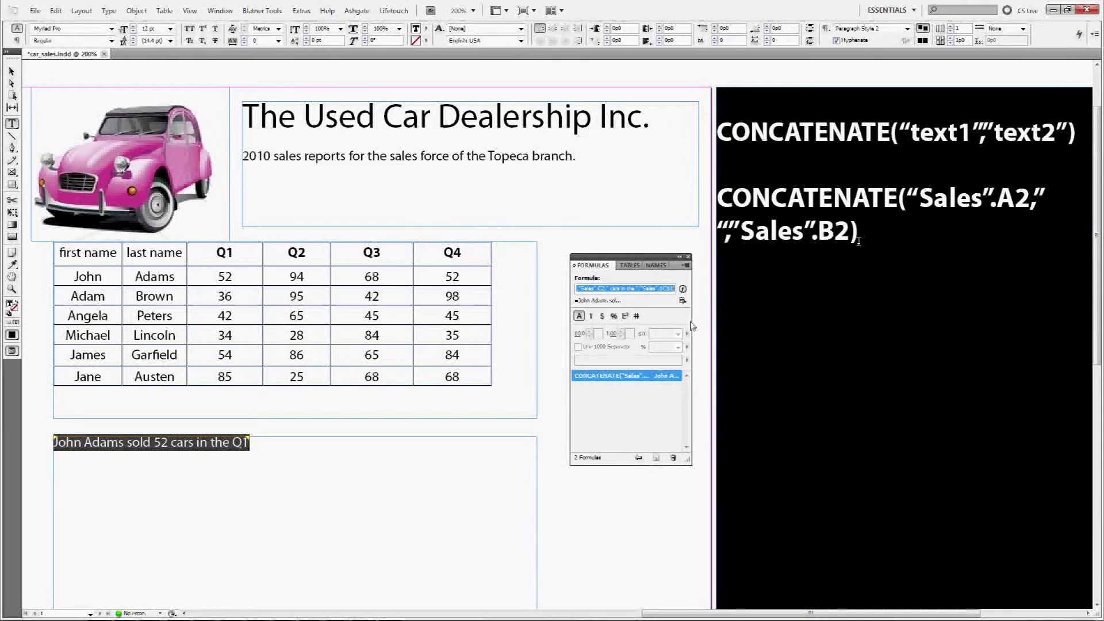
Replace the name formula in the black frame with the extended sales sentence formula ending in "Sales".$C$1)
{"action": "left_click", "coordinate": [673, 289]}
{"action": "key", "text": "Return"}
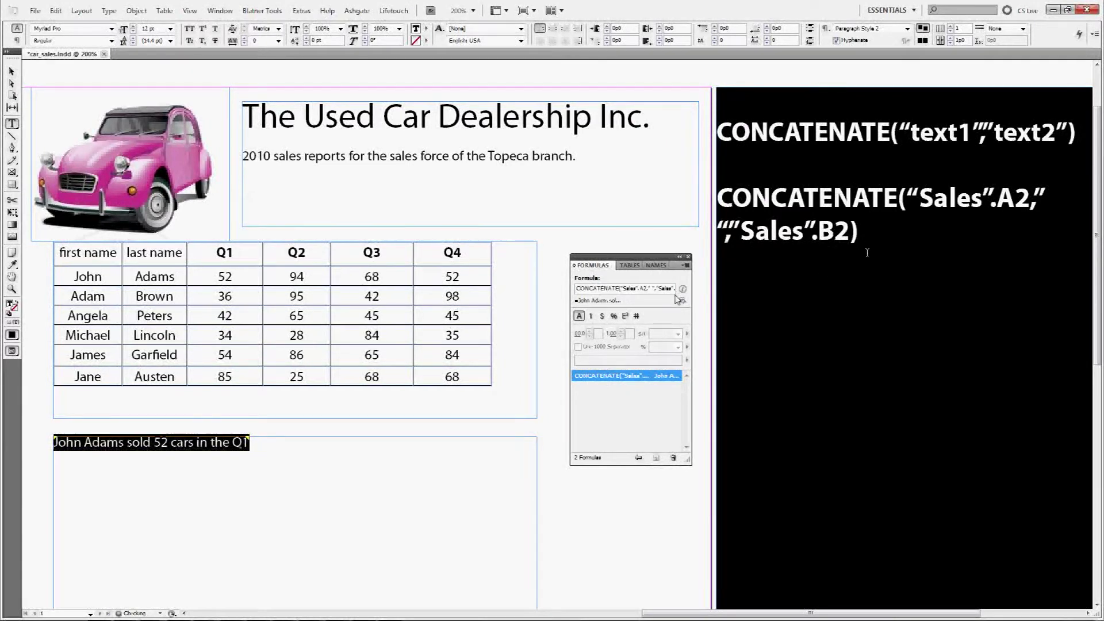
{"action": "type", "text": "CONCATENATE(\"Sales\".A2,\" \",\"Sales\".B2,\" sold \",\"Sales\".C2,\" cars in the \",\"Sales\".$C$1)"}
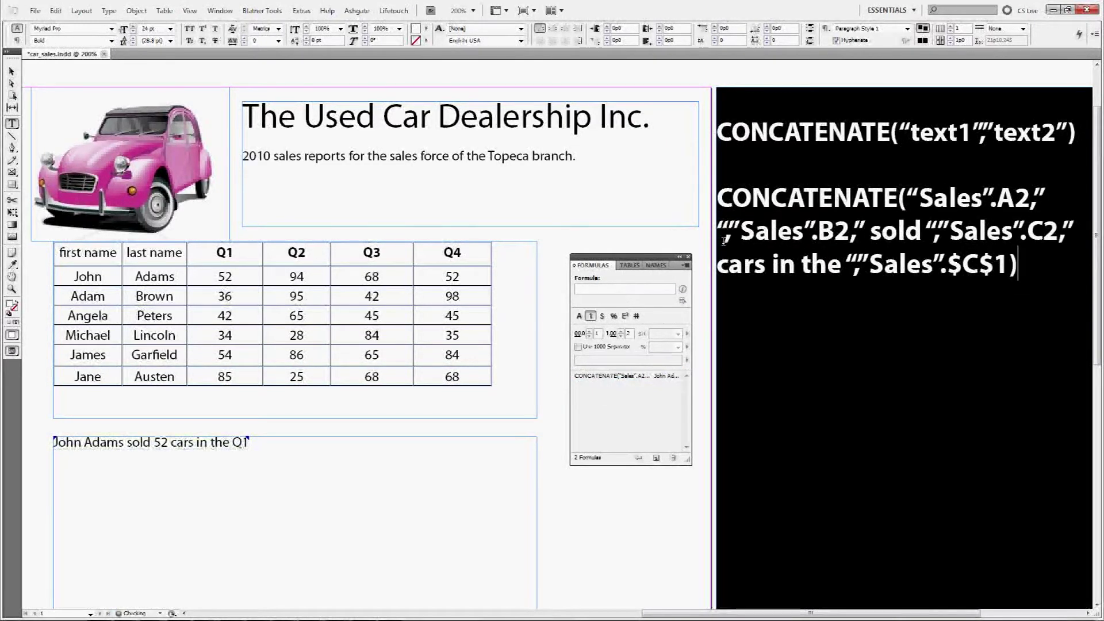
Highlight the absolute reference "Sales".$C$1 in the black frame's example formula
{"action": "double_click", "coordinate": [955, 265]}
{"action": "double_click", "coordinate": [986, 263]}
{"action": "left_click_drag", "start_coordinate": [1010, 268], "coordinate": [869, 267]}
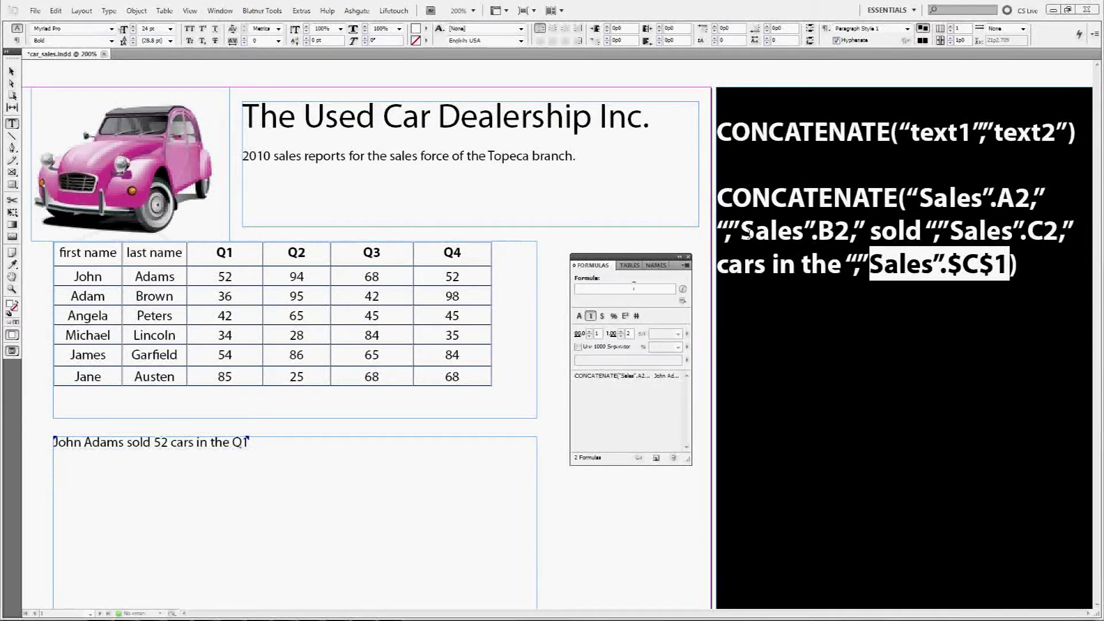
Extend the sales sentence formula below the table with the Q2, Q3 and Q4 figures and headers plus a closing period, and apply it
{"action": "left_click", "coordinate": [656, 458]}
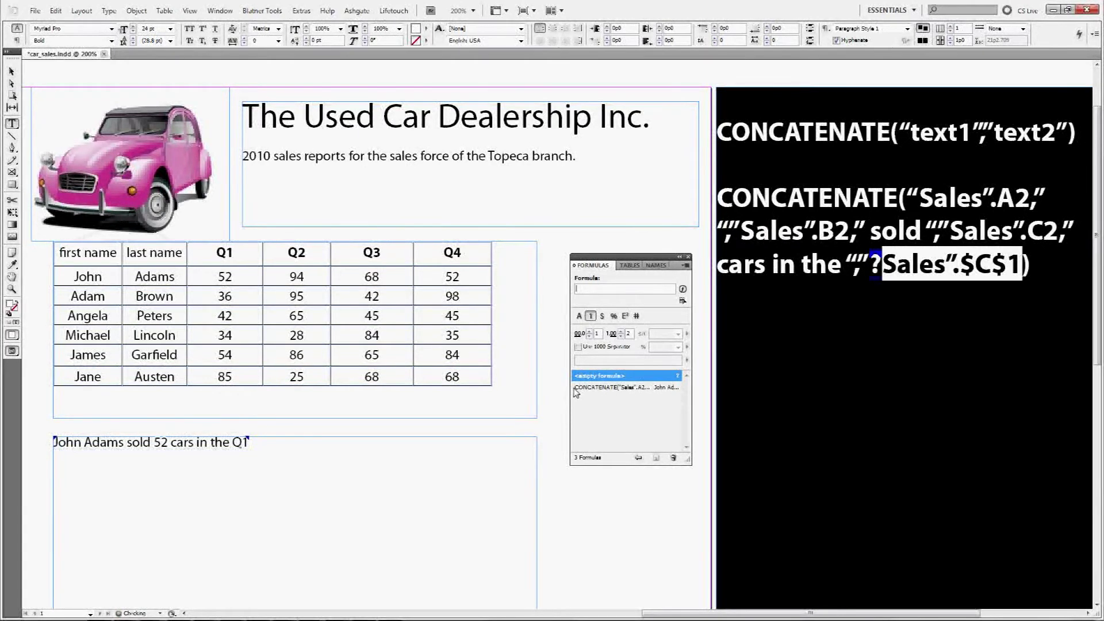
{"action": "left_click", "coordinate": [233, 443]}
{"action": "triple_click", "coordinate": [233, 444]}
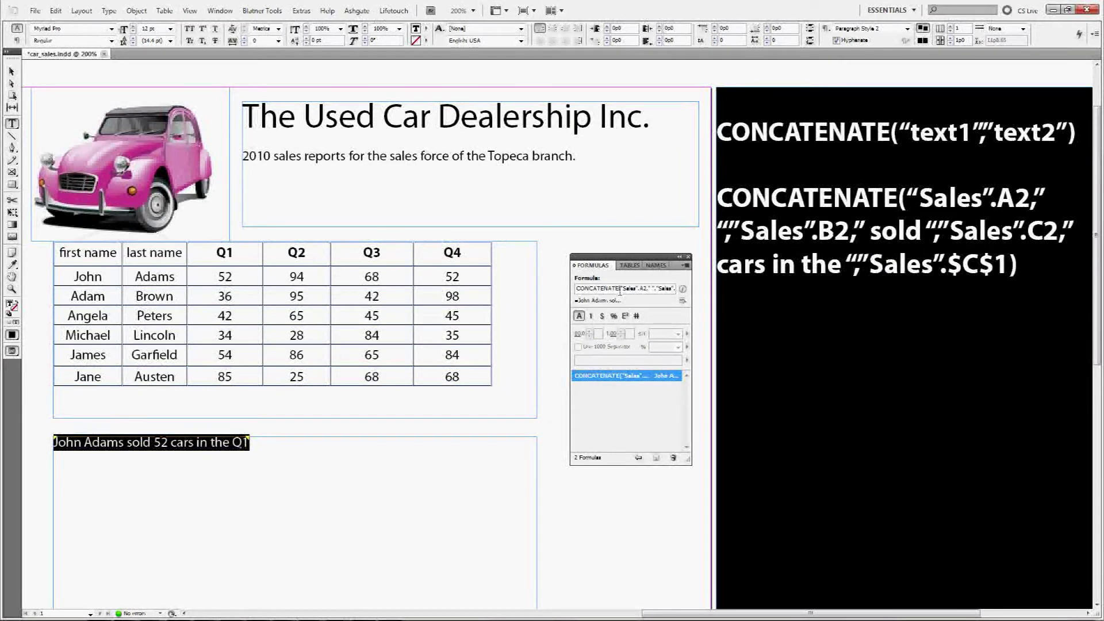
{"action": "left_click", "coordinate": [621, 289]}
{"action": "key", "text": "ctrl+v"}
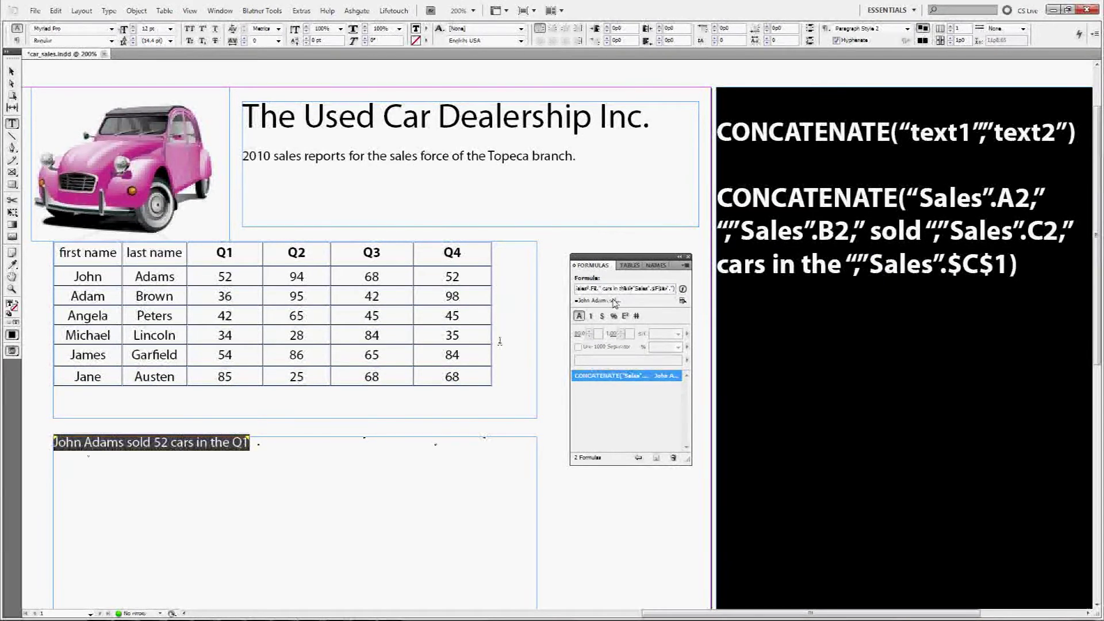
{"action": "key", "text": "Return"}
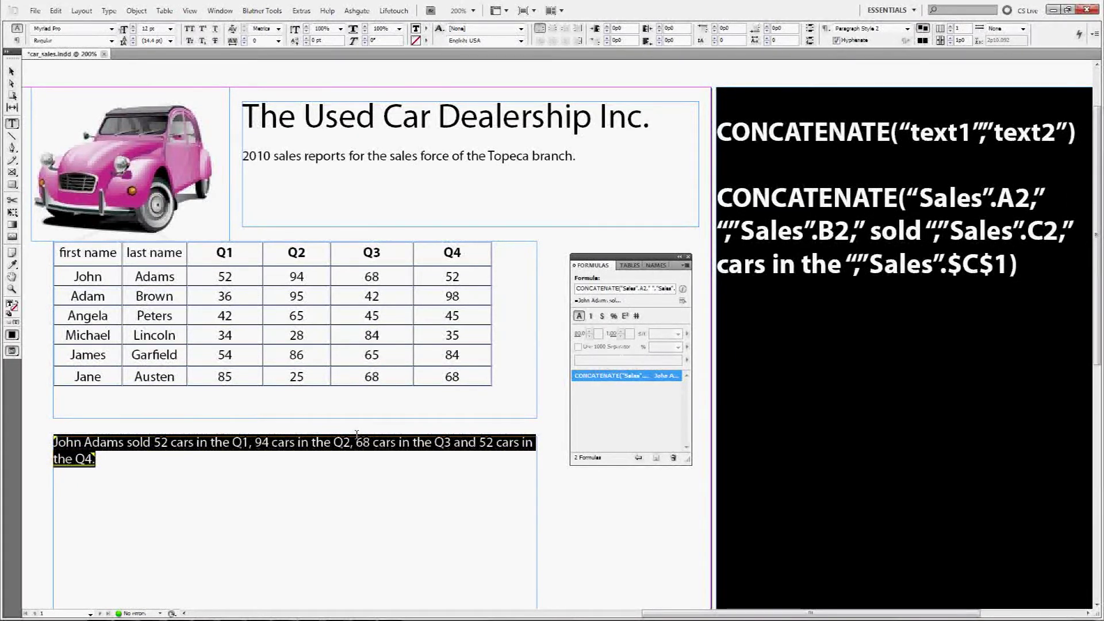
Replace the example formula in the black frame with the four-quarter sentence formula ending in "Sales".$F$1,"."), and highlight it
{"action": "triple_click", "coordinate": [628, 294]}
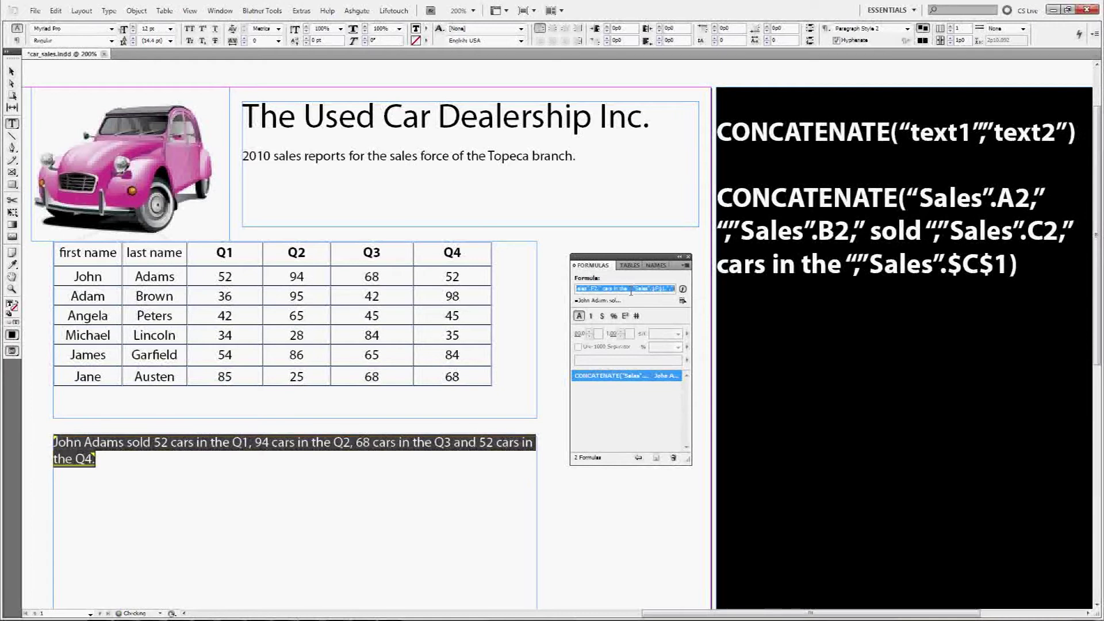
{"action": "left_click_drag", "start_coordinate": [1037, 252], "coordinate": [710, 214]}
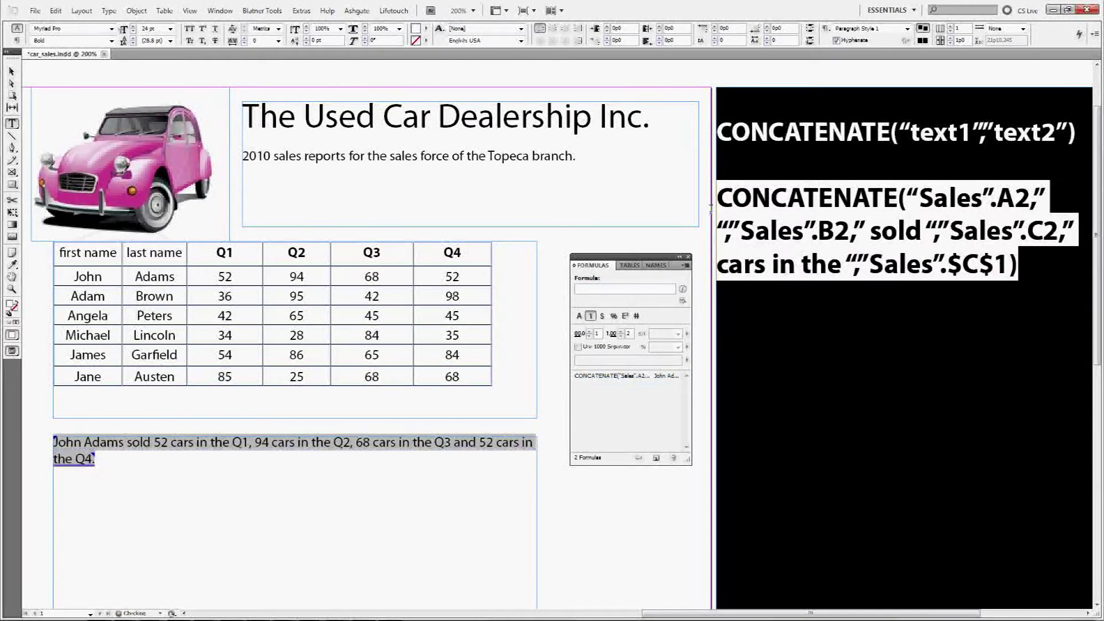
{"action": "type", "text": "CONCATENATE(\"Sales\".A2,\" \",\"Sales\".B2,\" sold \",\"Sales\".C2,\" cars in the \",\"Sales\".$C$1,\", \",\"Sales\".D2,\" cars in the \",\"Sales\".$D$1,\", \",\"Sales\".E2,\" cars in the \",\"Sales\".$E$1,\" and \",\"Sales\".F2,\" cars in the \",\"Sales\".$F$1,\".\")"}
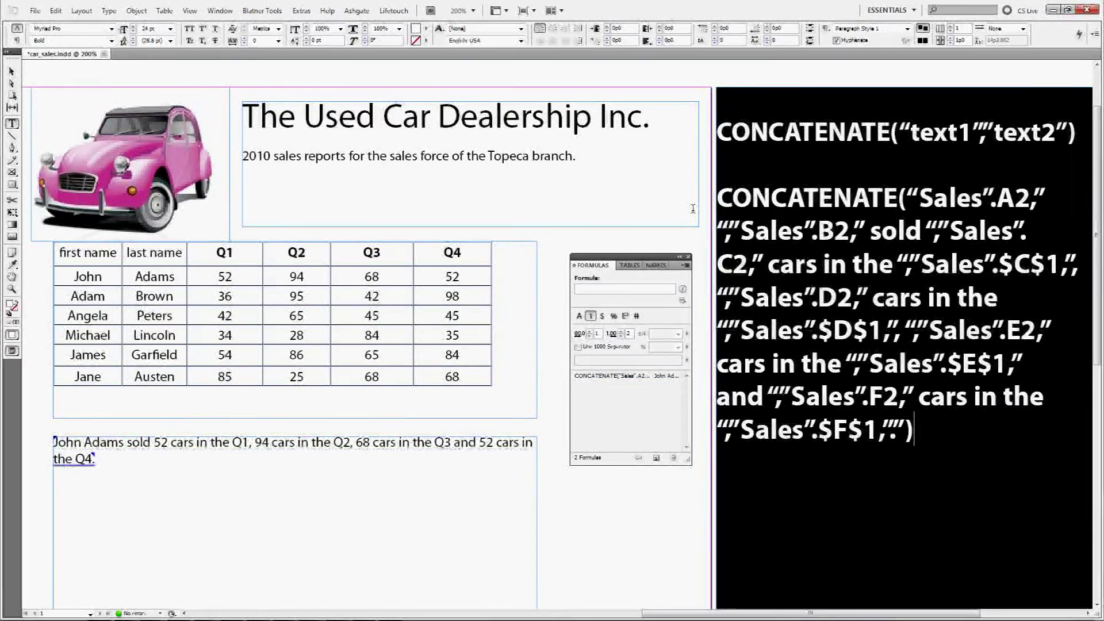
{"action": "left_click_drag", "start_coordinate": [914, 430], "coordinate": [710, 200]}
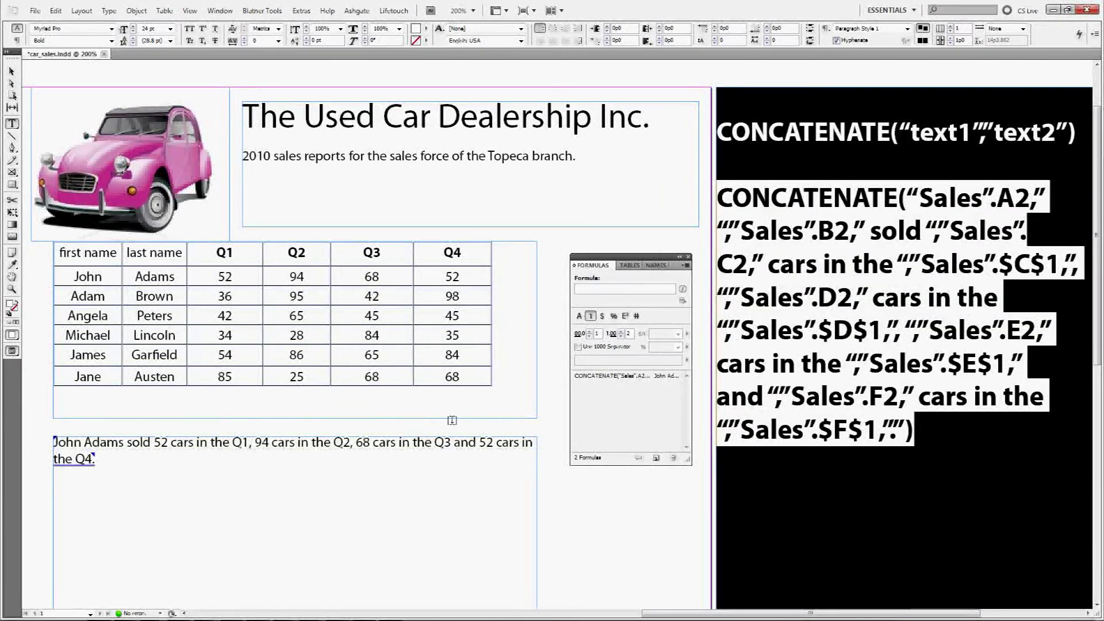
Append ", total of ", SUM("Sales".C2:F2) and " cars sold per year." to the sales sentence formula, and apply it
{"action": "left_click", "coordinate": [474, 441]}
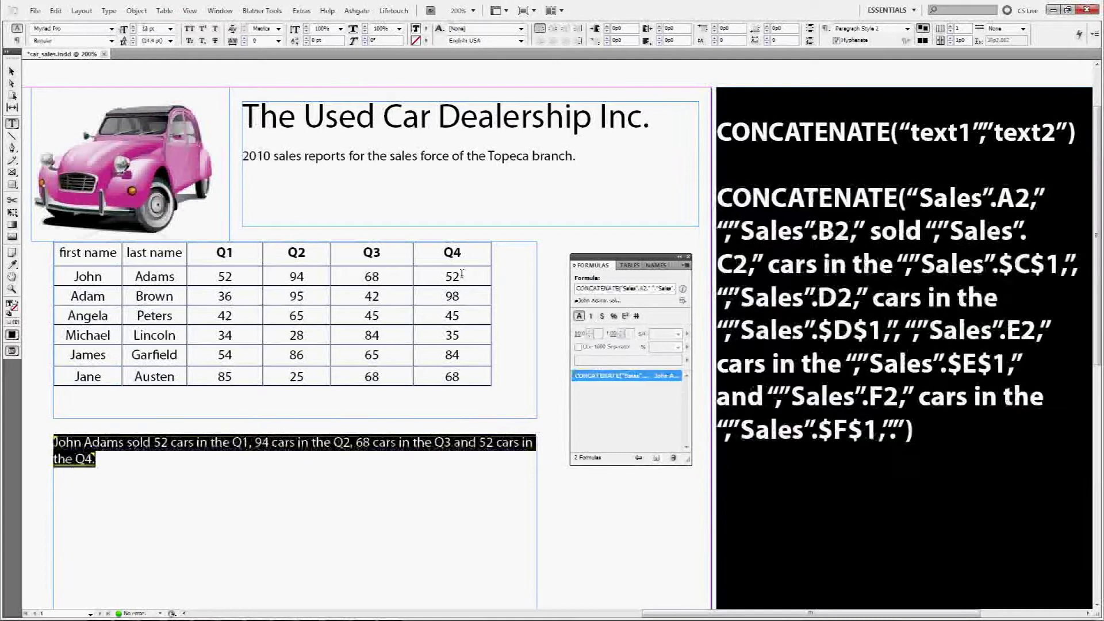
{"action": "double_click", "coordinate": [460, 275]}
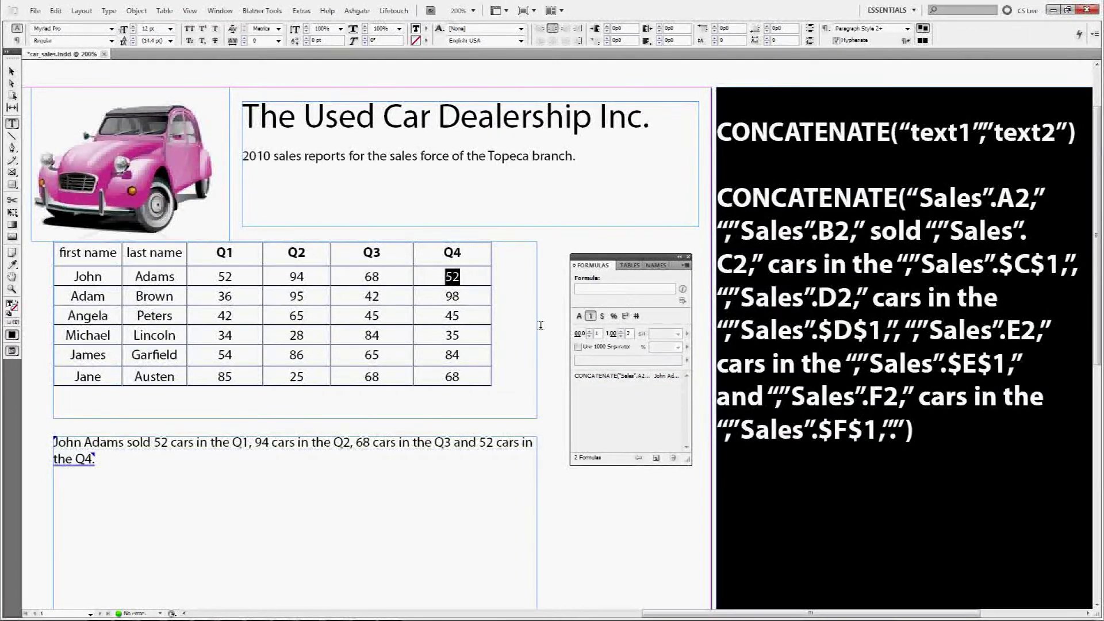
{"action": "left_click", "coordinate": [432, 445]}
{"action": "key", "text": "ctrl+a"}
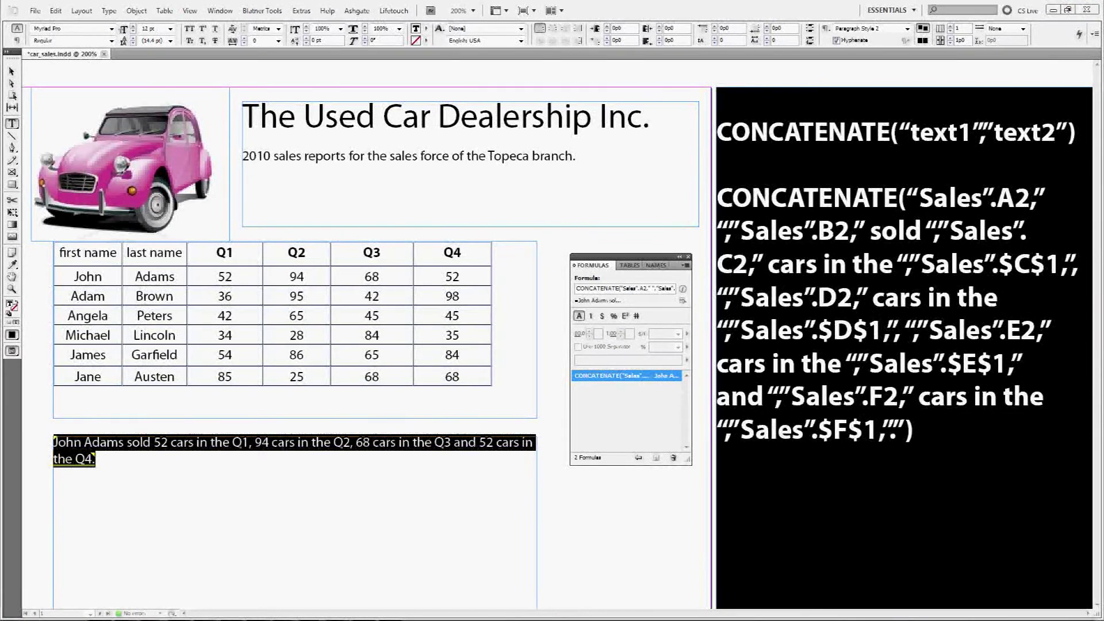
{"action": "left_click", "coordinate": [641, 293]}
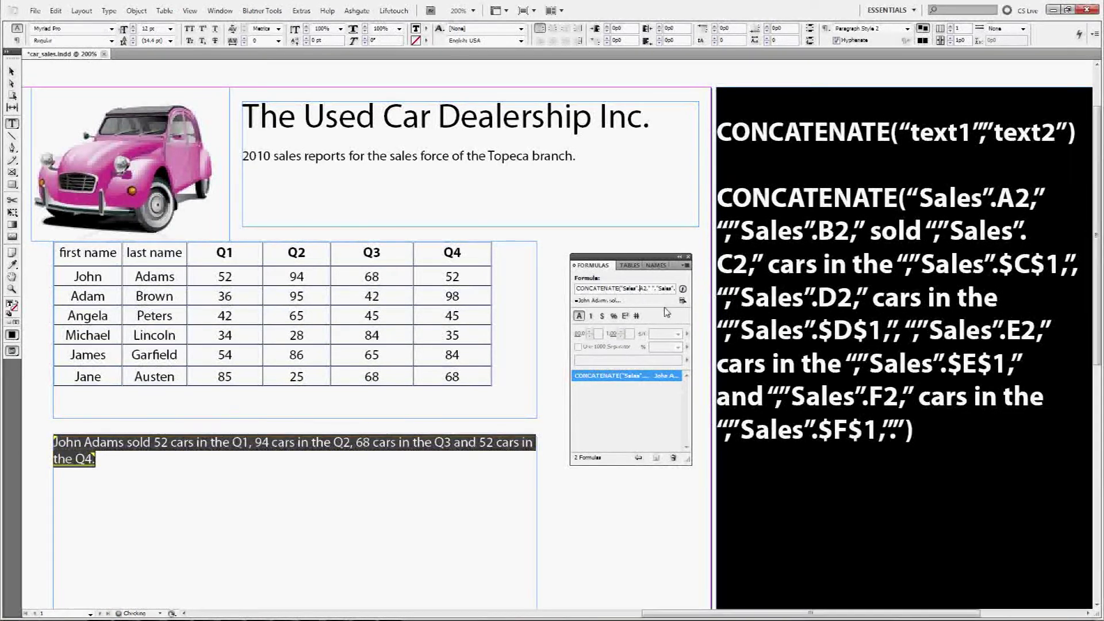
{"action": "key", "text": "ctrl+a"}
{"action": "key", "text": "ctrl+v"}
{"action": "left_click", "coordinate": [682, 301]}
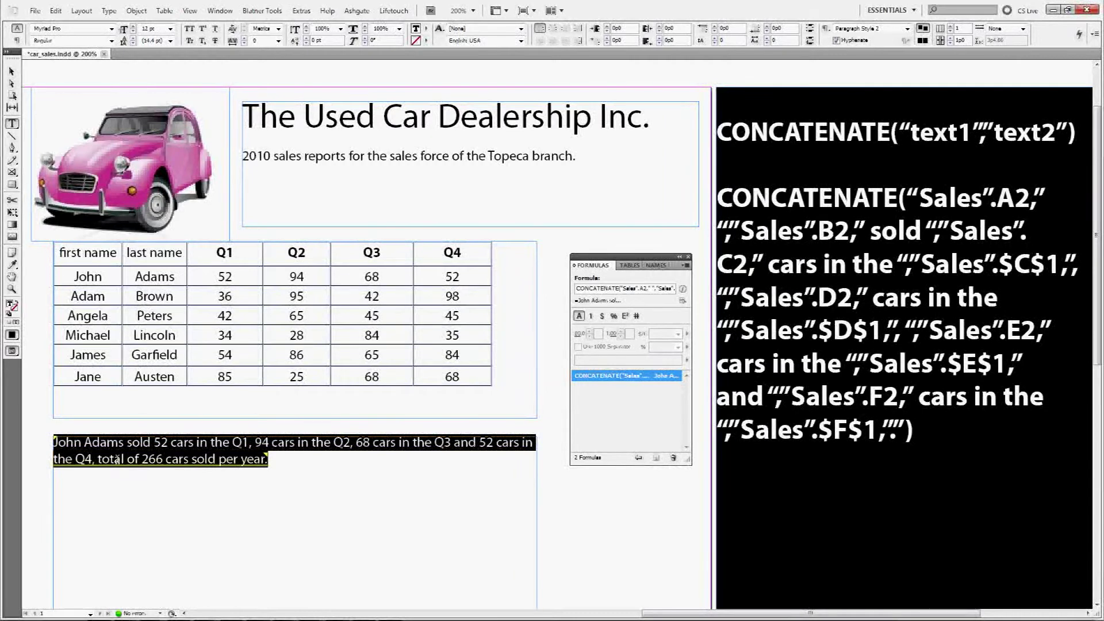
Highlight the yearly total wording in the sentence and the first salesperson's Q1 to Q4 figures in the table
{"action": "left_click_drag", "start_coordinate": [102, 460], "coordinate": [253, 466]}
{"action": "left_click", "coordinate": [78, 469]}
{"action": "left_click_drag", "start_coordinate": [207, 277], "coordinate": [449, 276]}
Replace the example formula in the black frame with the sentence formula that includes SUM("Sales".C2:F2)," cars sold per year.")
{"action": "left_click", "coordinate": [242, 459]}
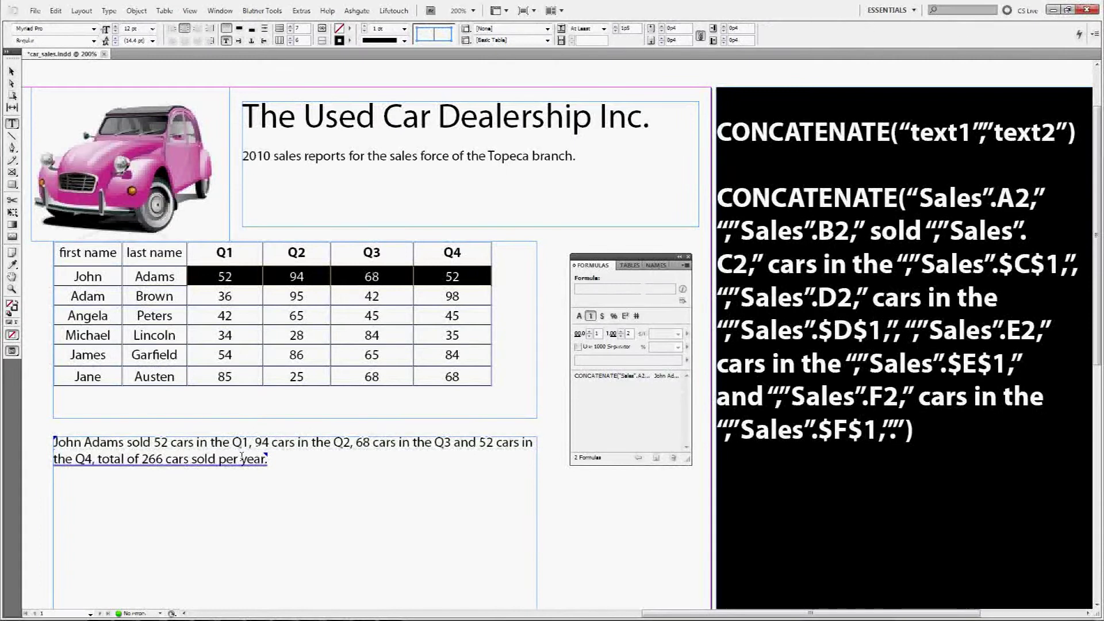
{"action": "left_click", "coordinate": [643, 289]}
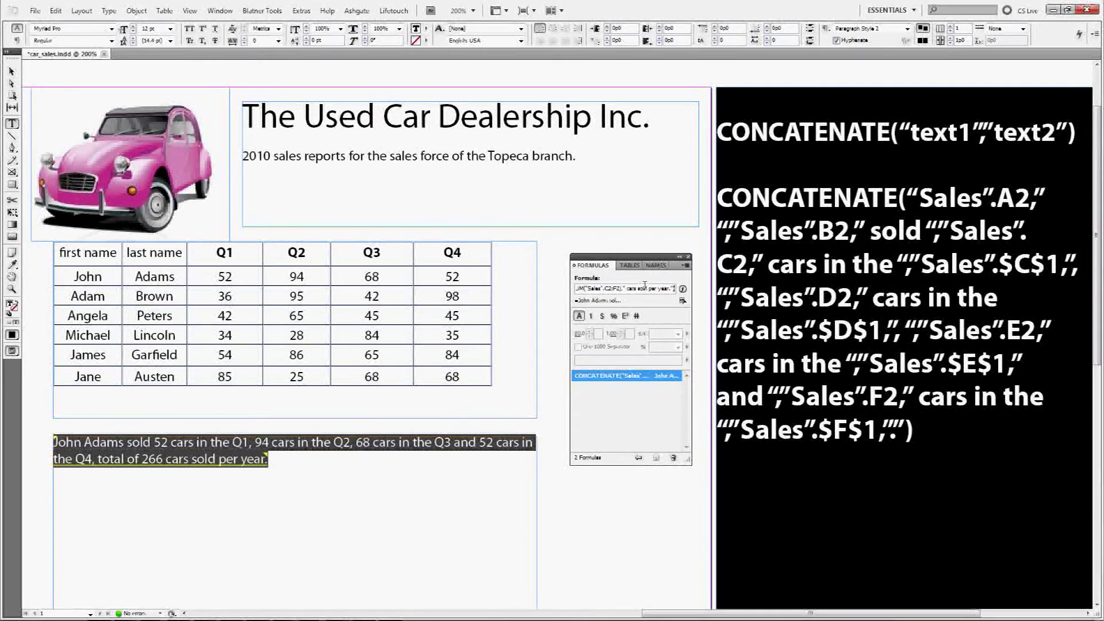
{"action": "key", "text": "Home"}
{"action": "key", "text": "ctrl+a"}
{"action": "left_click_drag", "start_coordinate": [920, 437], "coordinate": [678, 205]}
{"action": "type", "text": "CONCATENATE(\"Sales\".A2,\" \",\"Sales\".B2,\" sold \",\"Sales\".C2,\" cars in the \",\"Sales\".$C$1,\", \",\"Sales\".D2,\" cars in the \",\"Sales\".$D$1,\", \",\"Sales\".E2,\" cars in the \",\"Sales\".$E$1,\" and \",\"Sales\".F2,\" cars in the \",\"Sales\".$F$1,\", total of \",SUM(\"Sales\".C2:F2),\" cars sold per year.\")"}
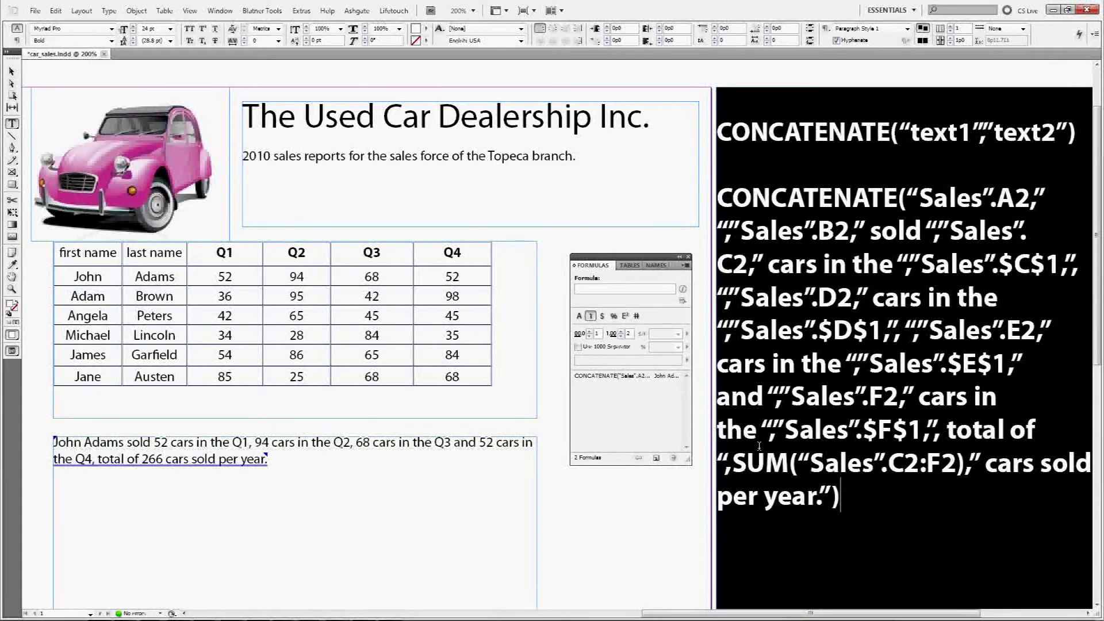
Examine the total and SUM("Sales".C2:F2) part of the black frame's formula against the first salesperson's quarterly cells
{"action": "left_click_drag", "start_coordinate": [947, 431], "coordinate": [890, 464]}
{"action": "left_click", "coordinate": [742, 464]}
{"action": "left_click_drag", "start_coordinate": [224, 277], "coordinate": [452, 275]}
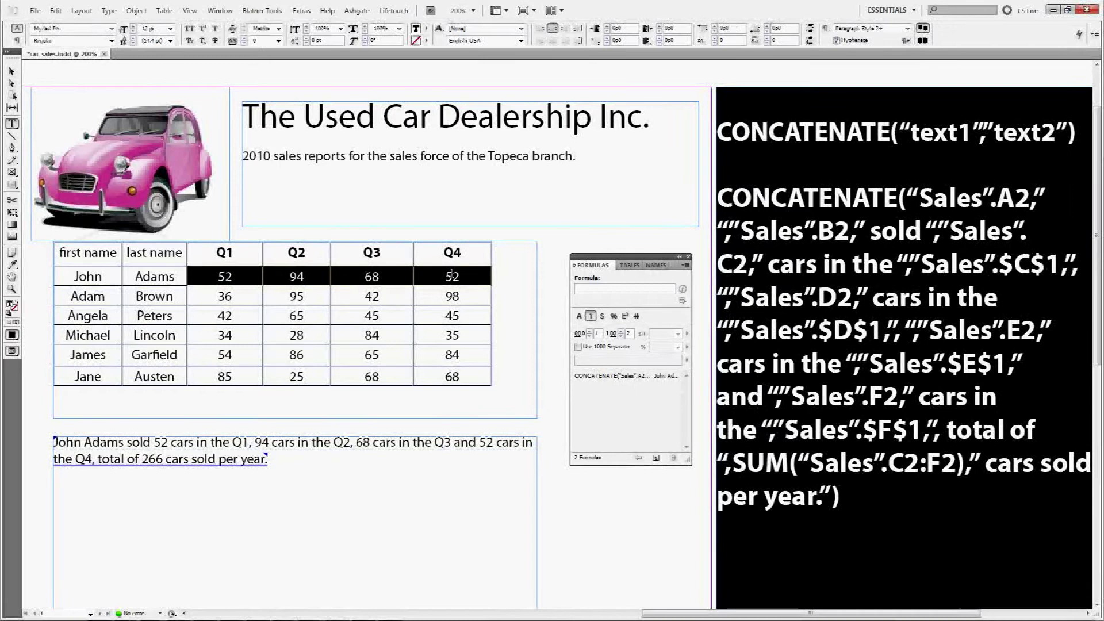
{"action": "left_click", "coordinate": [998, 463]}
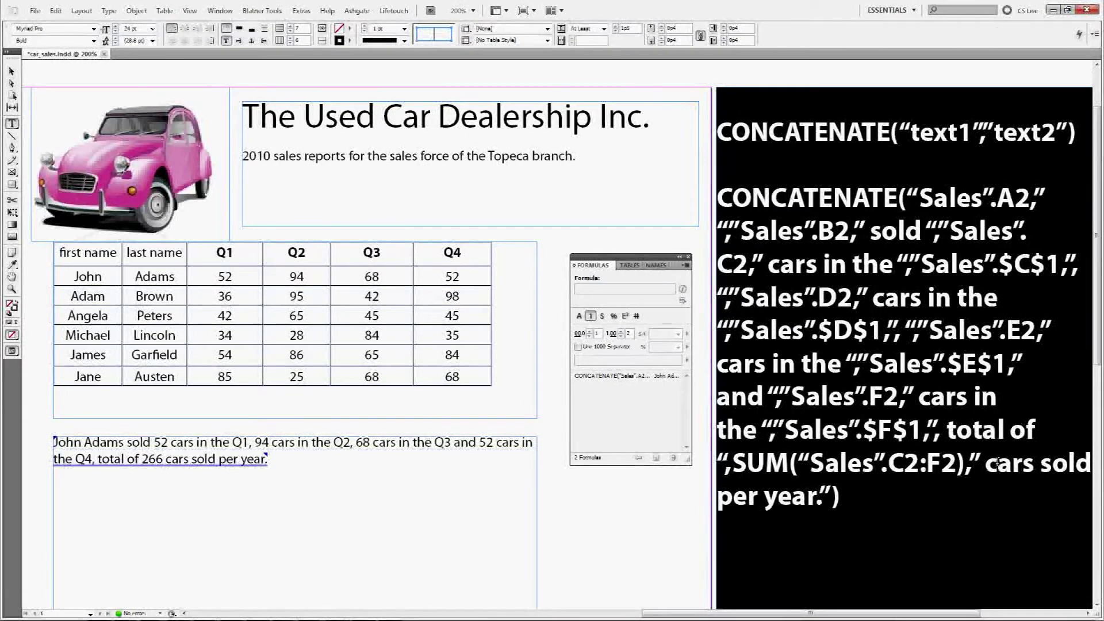
{"action": "left_click", "coordinate": [807, 496]}
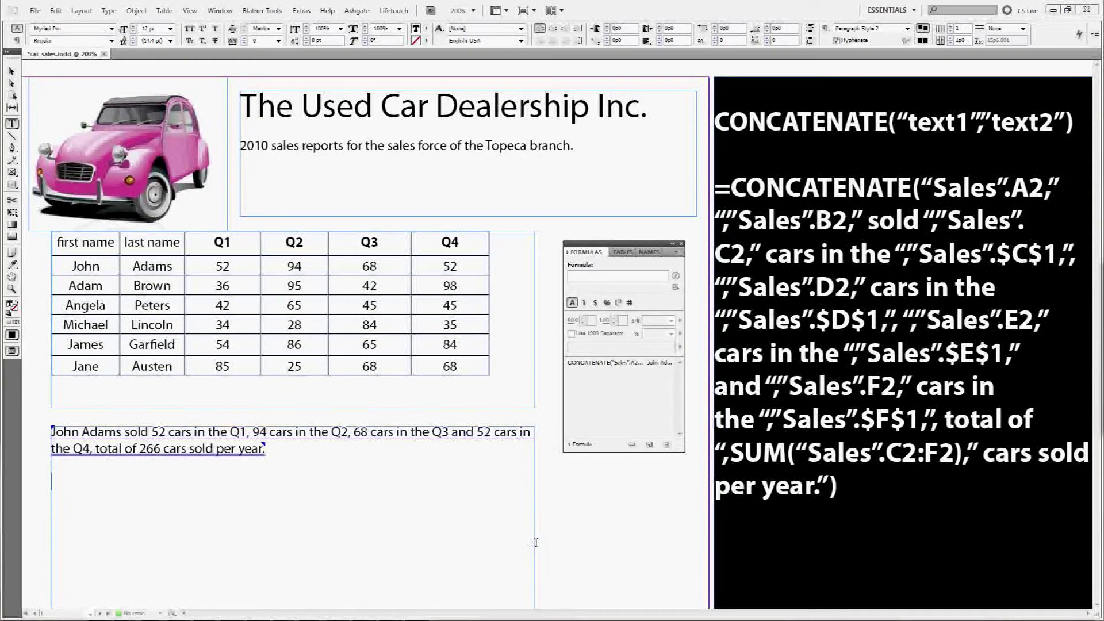
Select the finished sentence's formula, and highlight all six first-name cells in the Sales table
{"action": "triple_click", "coordinate": [152, 454]}
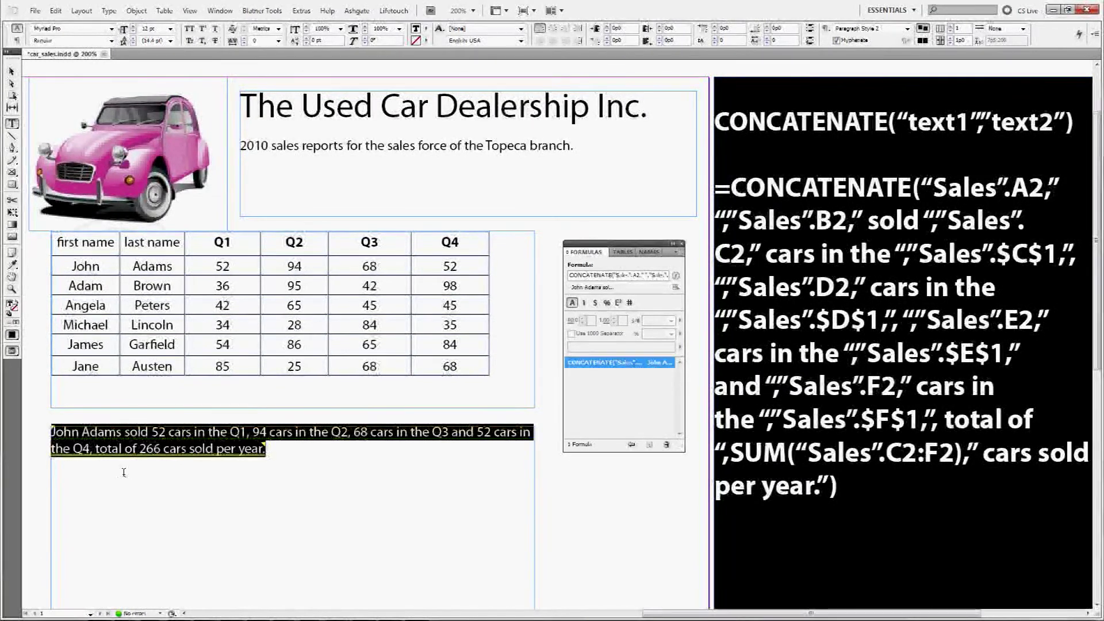
{"action": "left_click", "coordinate": [93, 488]}
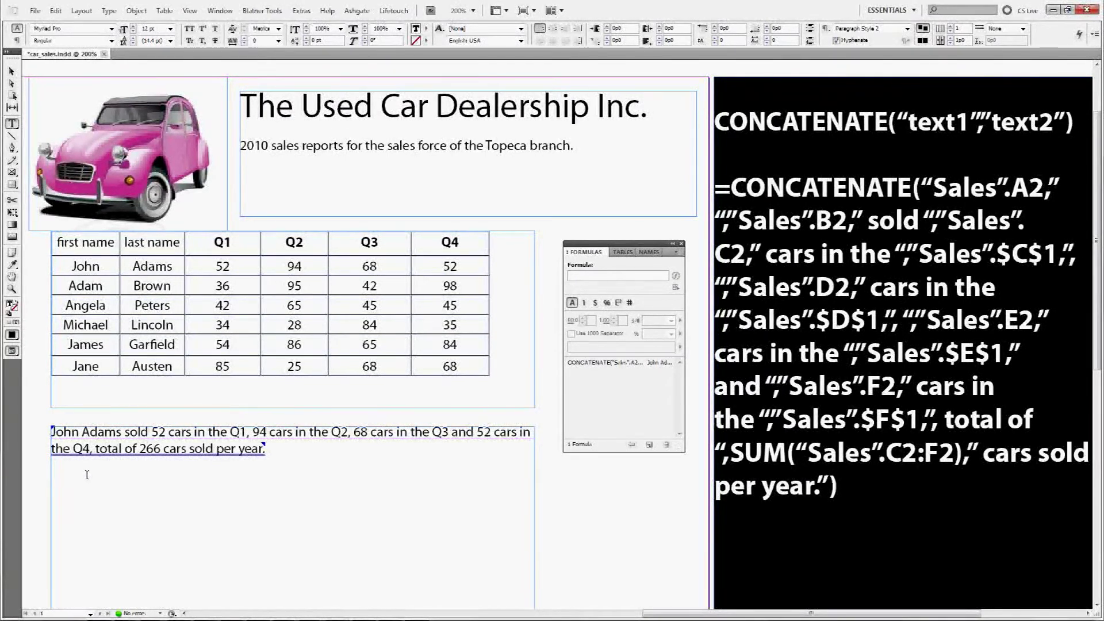
{"action": "left_click_drag", "start_coordinate": [72, 266], "coordinate": [107, 366]}
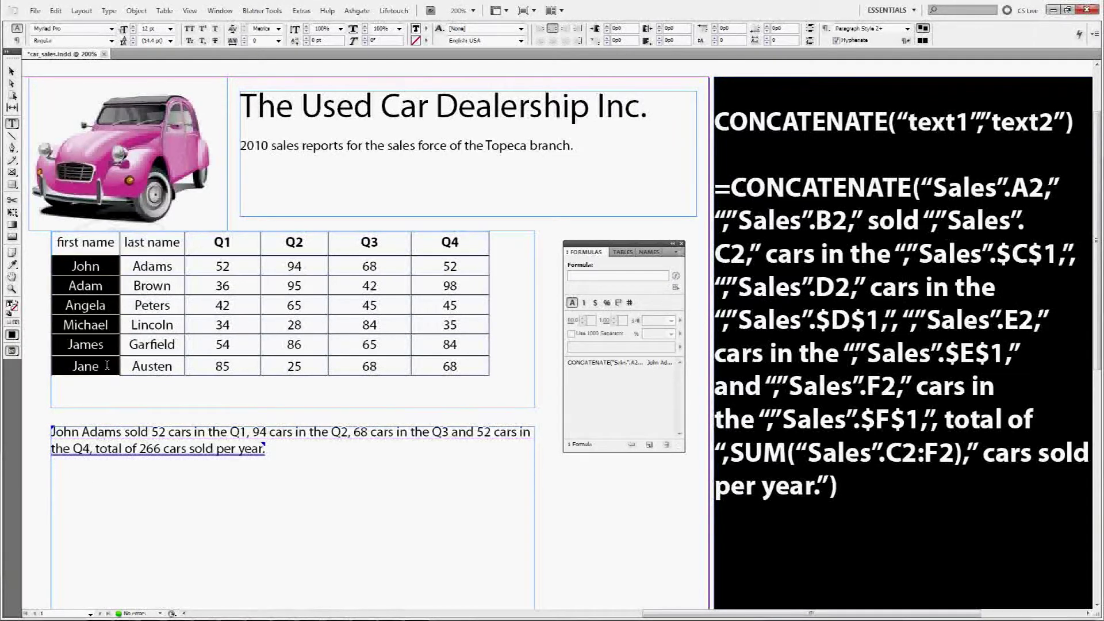
Insert a table with 6 body rows and 1 column in the Basic Table style below the sales sentence
{"action": "left_click", "coordinate": [96, 489]}
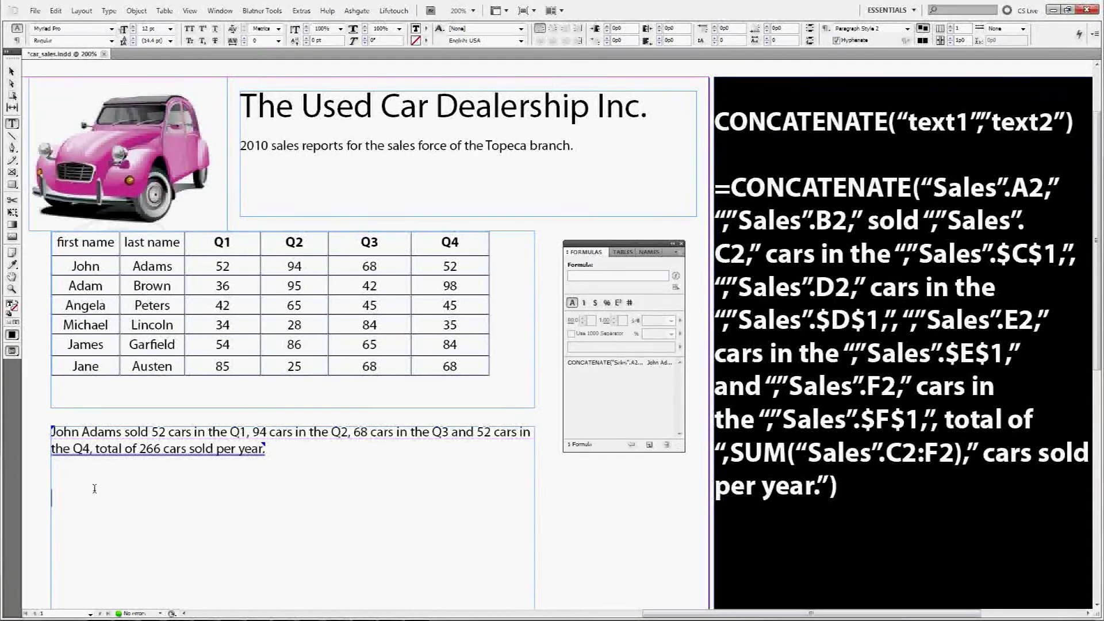
{"action": "left_click", "coordinate": [165, 11]}
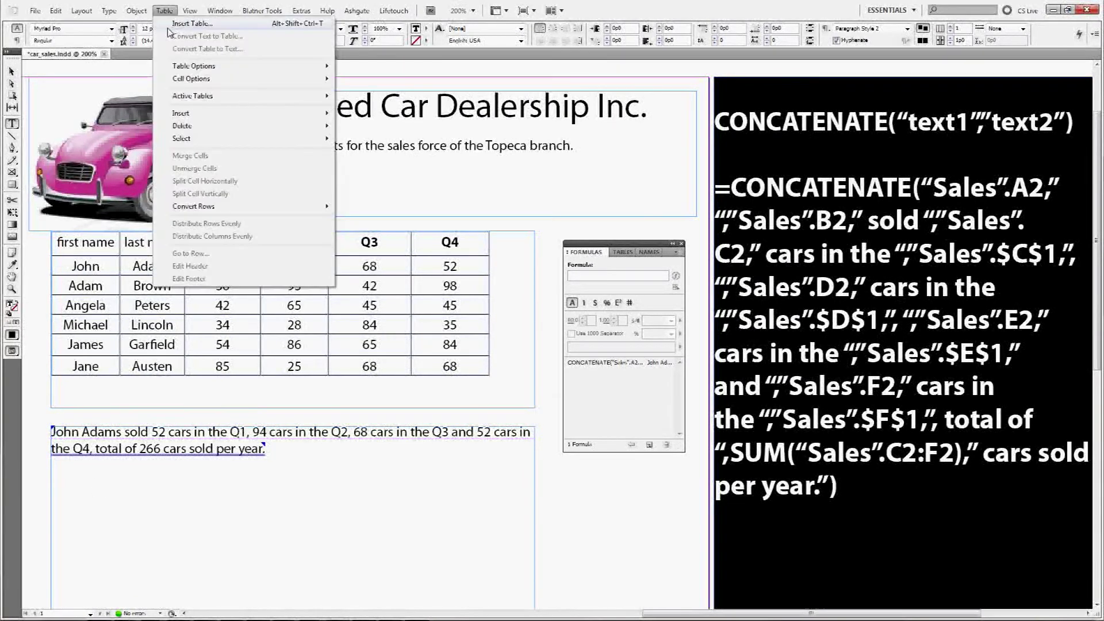
{"action": "left_click", "coordinate": [173, 24]}
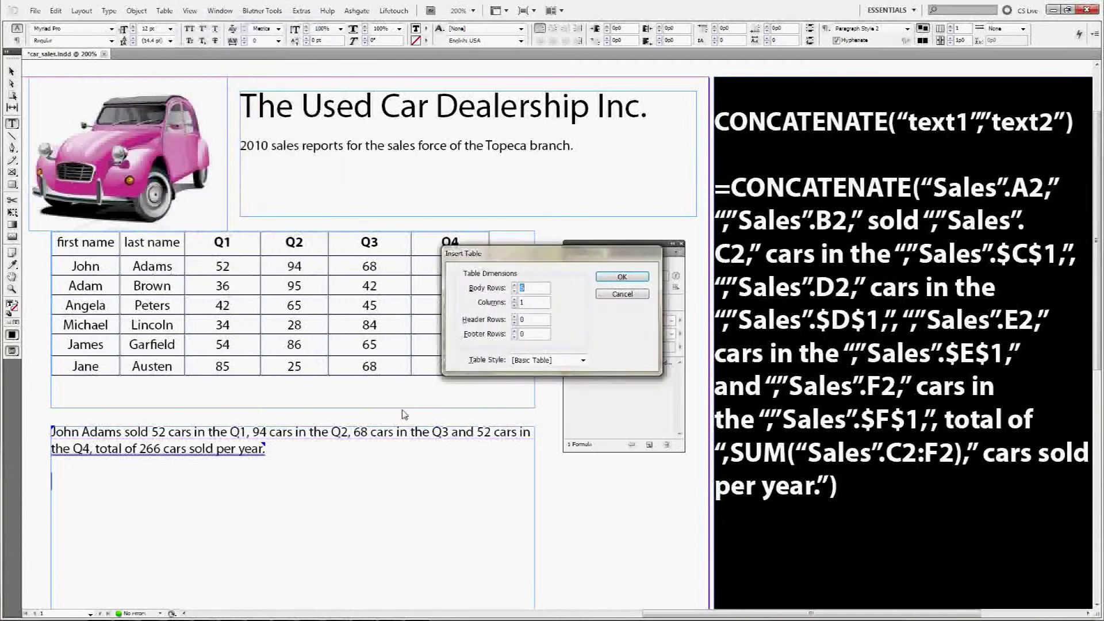
{"action": "left_click", "coordinate": [616, 279]}
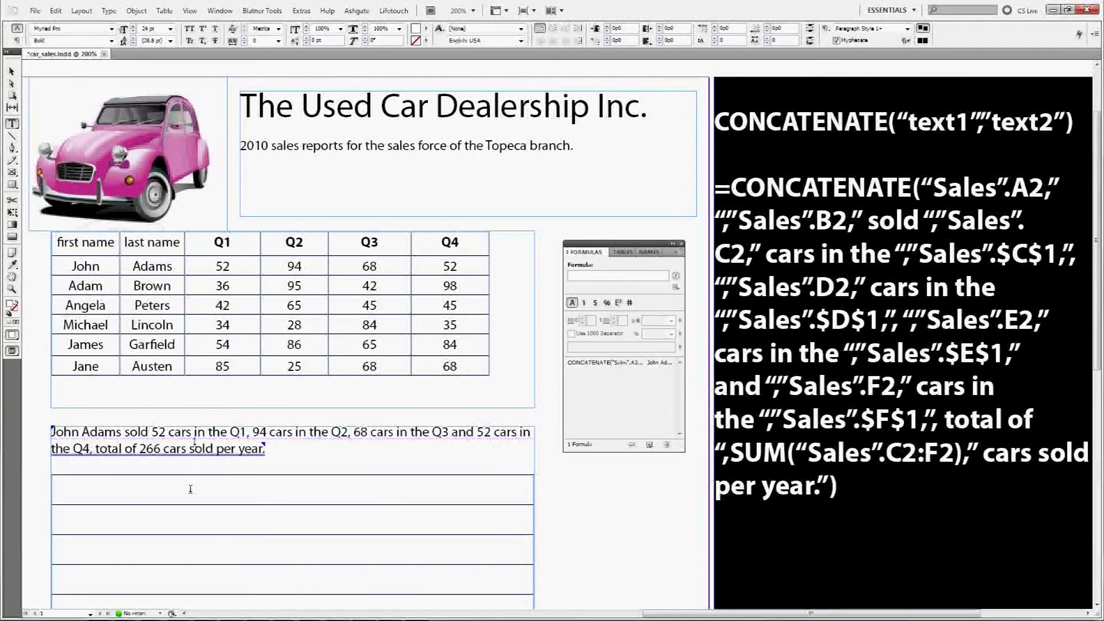
Copy the sales sentence formula into the first row of the new one-column table
{"action": "left_click", "coordinate": [195, 457]}
{"action": "key", "text": "ctrl+c"}
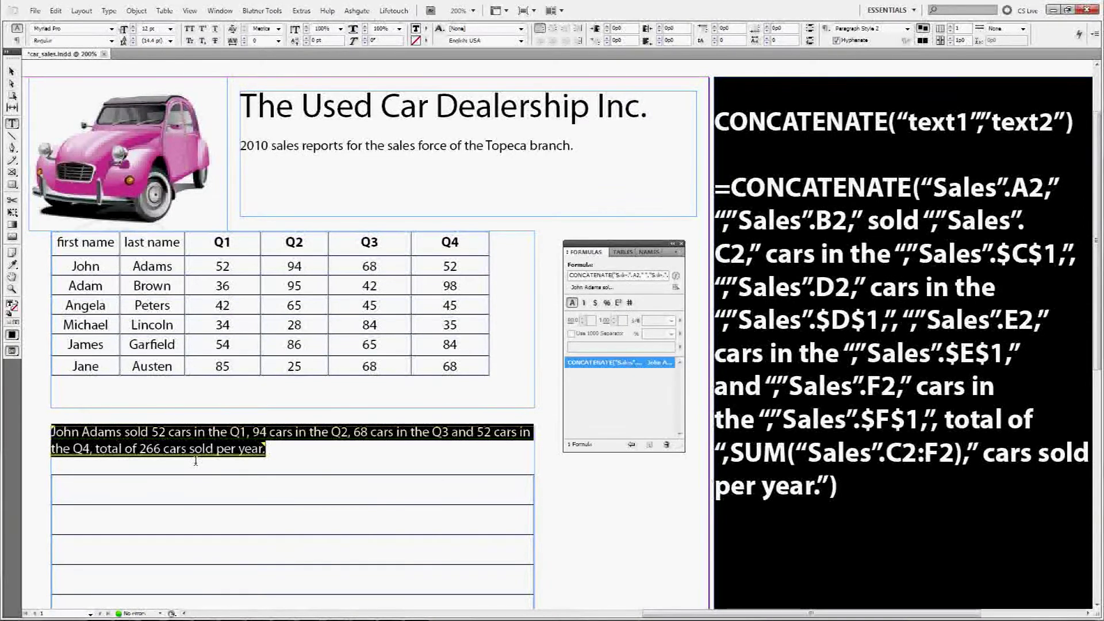
{"action": "left_click", "coordinate": [167, 480]}
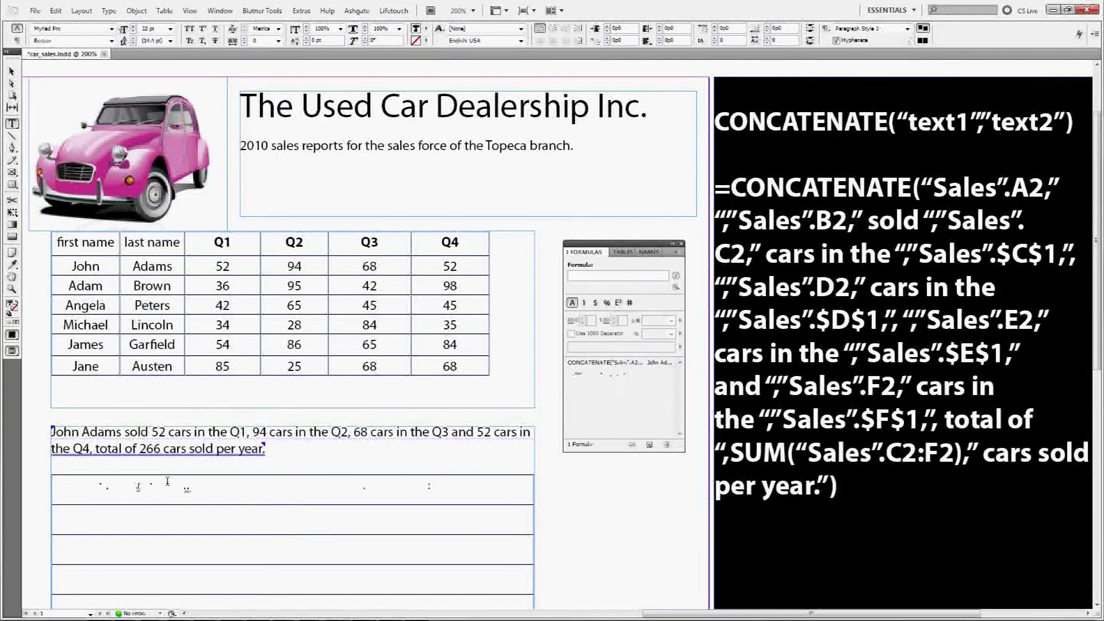
{"action": "key", "text": "ctrl+v"}
Copy the sentence formula from the new table's first row into its second row, for the second salesperson
{"action": "left_click", "coordinate": [85, 490]}
{"action": "key", "text": "ctrl+c"}
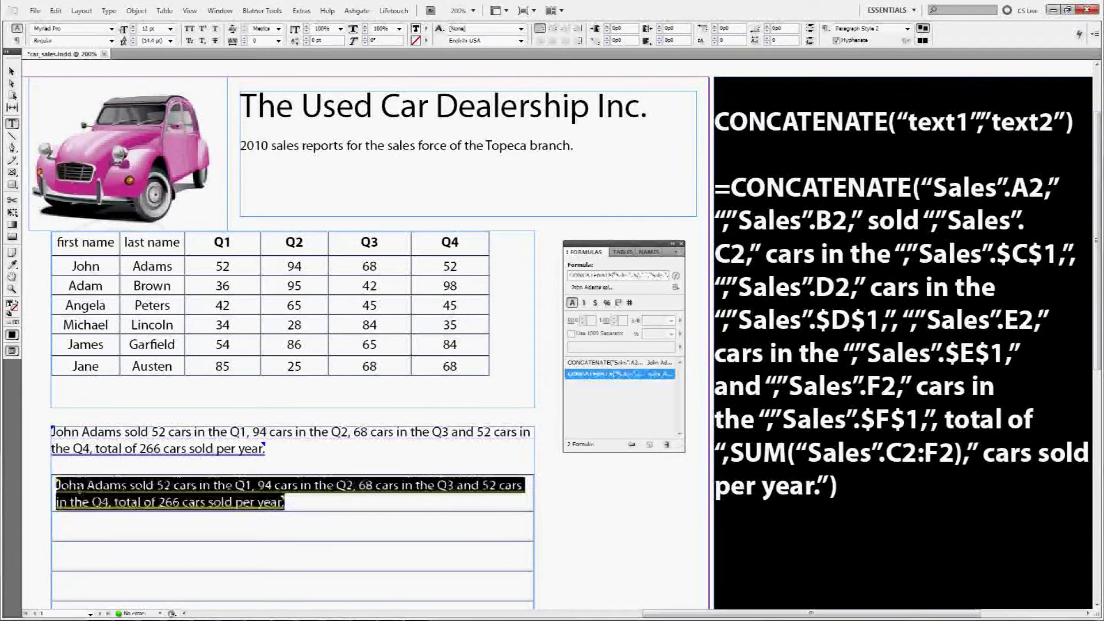
{"action": "scroll", "coordinate": [79, 490], "scroll_direction": "down", "scroll_amount": 1}
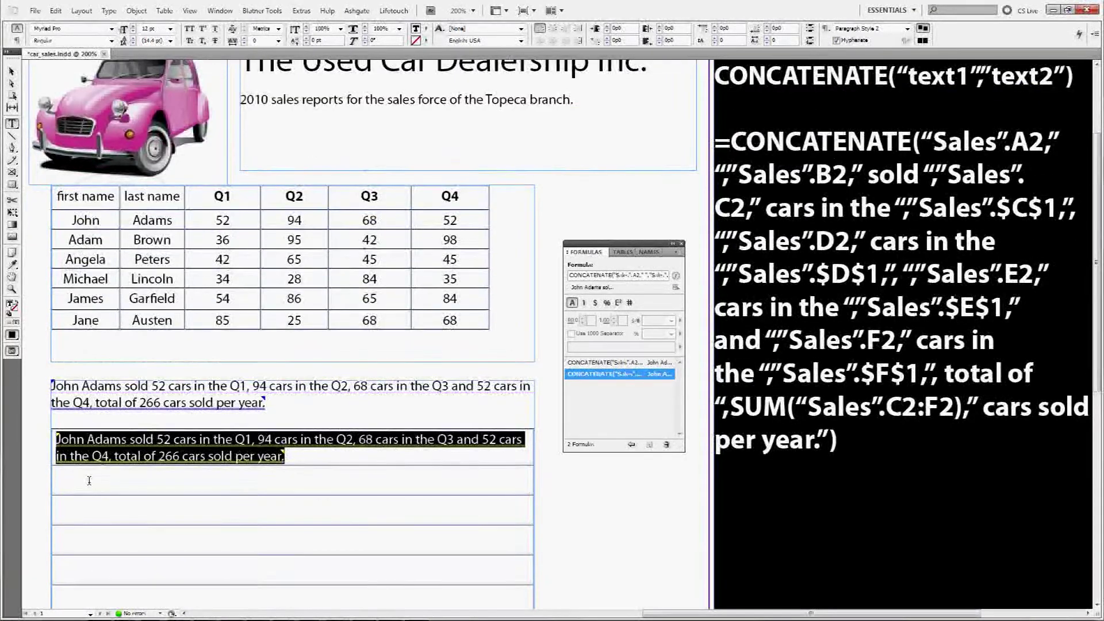
{"action": "scroll", "coordinate": [153, 429], "scroll_direction": "down", "scroll_amount": 1}
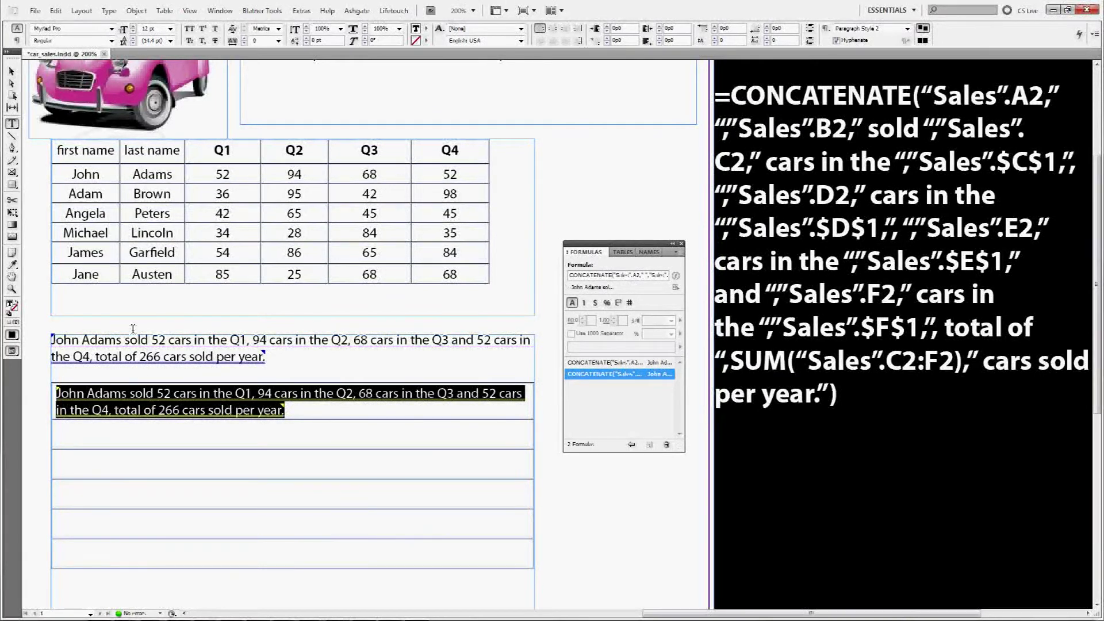
{"action": "left_click", "coordinate": [138, 428]}
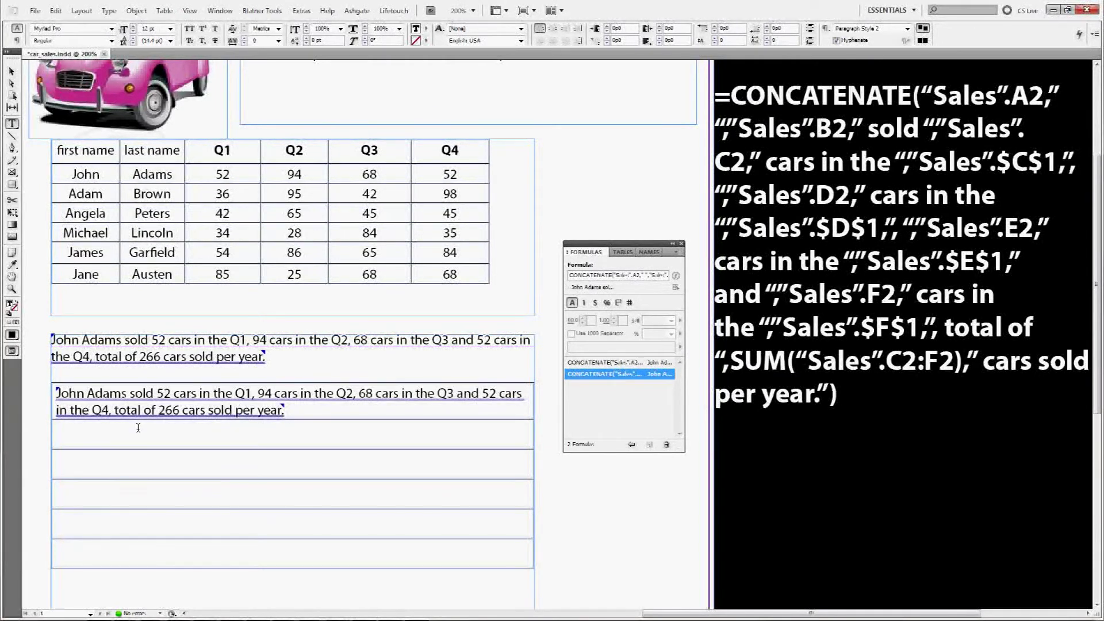
{"action": "type", "text": "Adam Brown sold 36 cars in the Q1, 95 cars in the Q2, 42 cars in the Q3 and 98 cars in the Q4, total of 271 cars sold per year."}
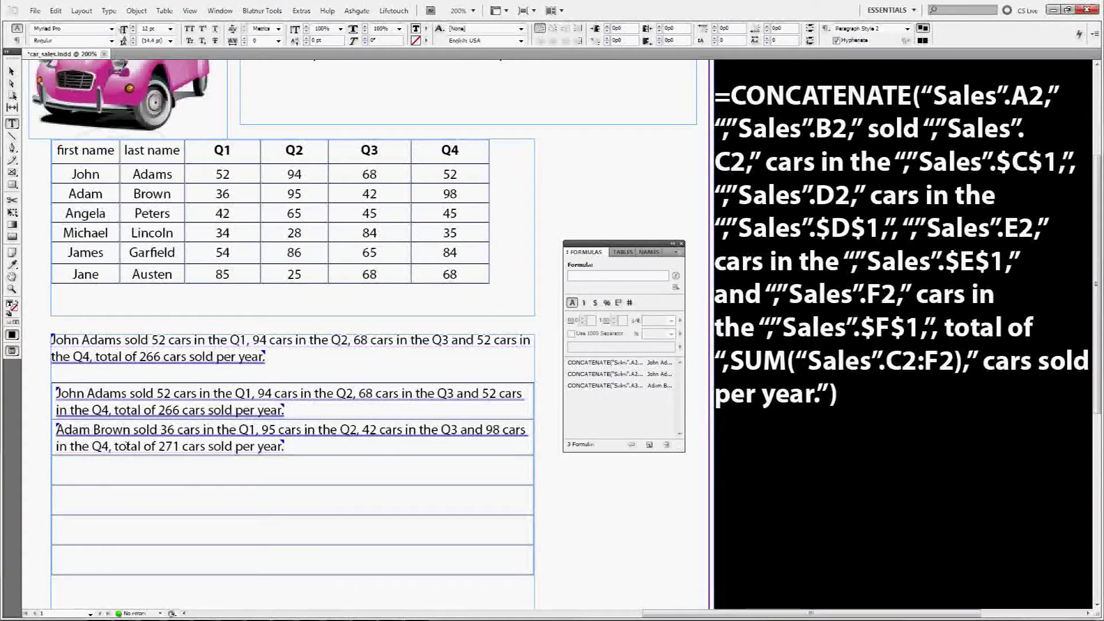
Compare the second row's sentence with the second salesperson's name cells in the Sales table, and select its formula
{"action": "left_click", "coordinate": [127, 445]}
{"action": "left_click_drag", "start_coordinate": [78, 192], "coordinate": [164, 193]}
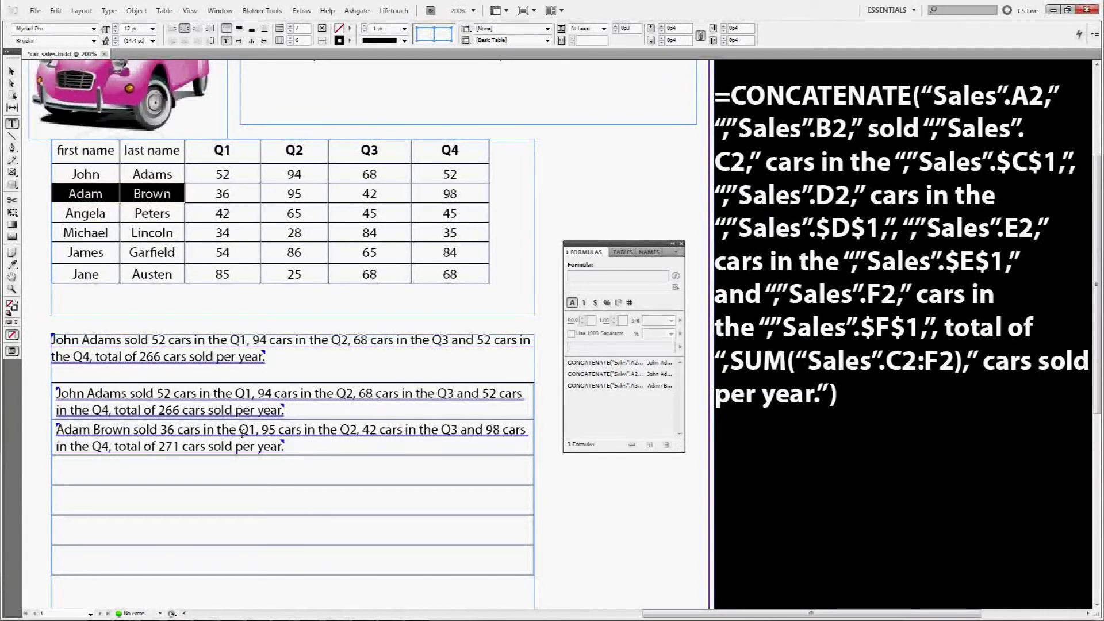
{"action": "left_click", "coordinate": [262, 449]}
{"action": "triple_click", "coordinate": [246, 429]}
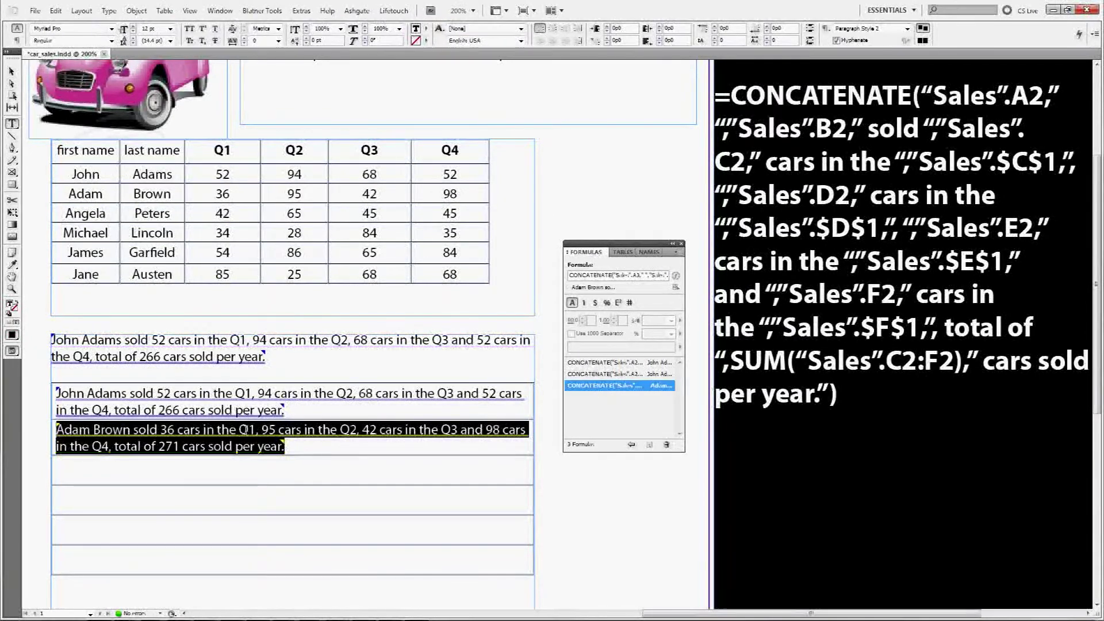
Examine the absolute row reference in $F$1 within the sample formula text against the Sales table's quarter headings
{"action": "double_click", "coordinate": [865, 327]}
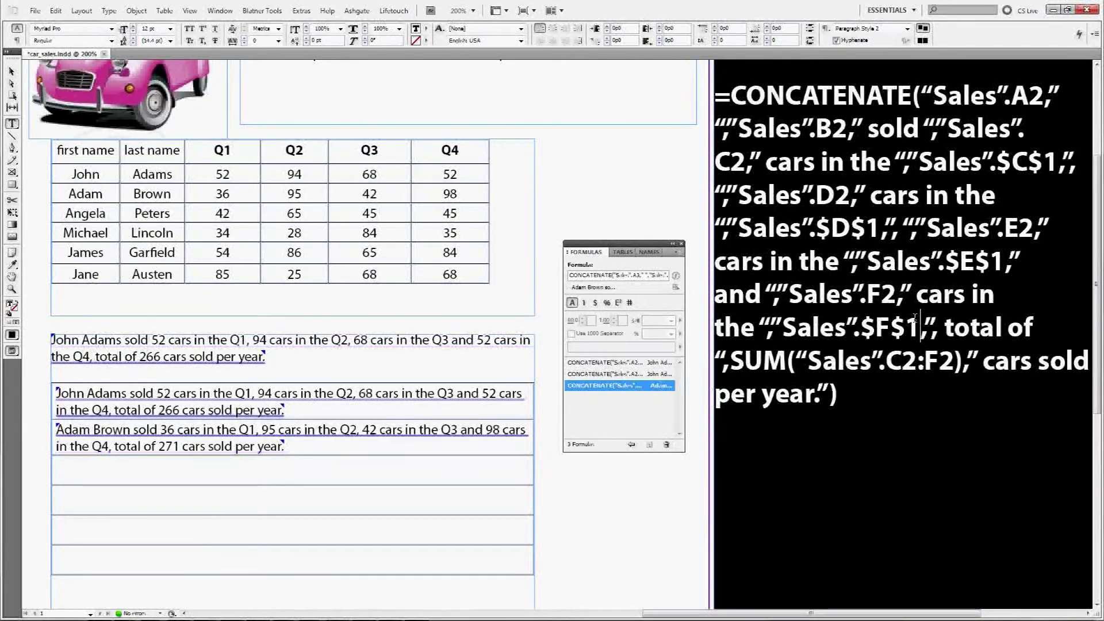
{"action": "left_click_drag", "start_coordinate": [890, 327], "coordinate": [915, 329]}
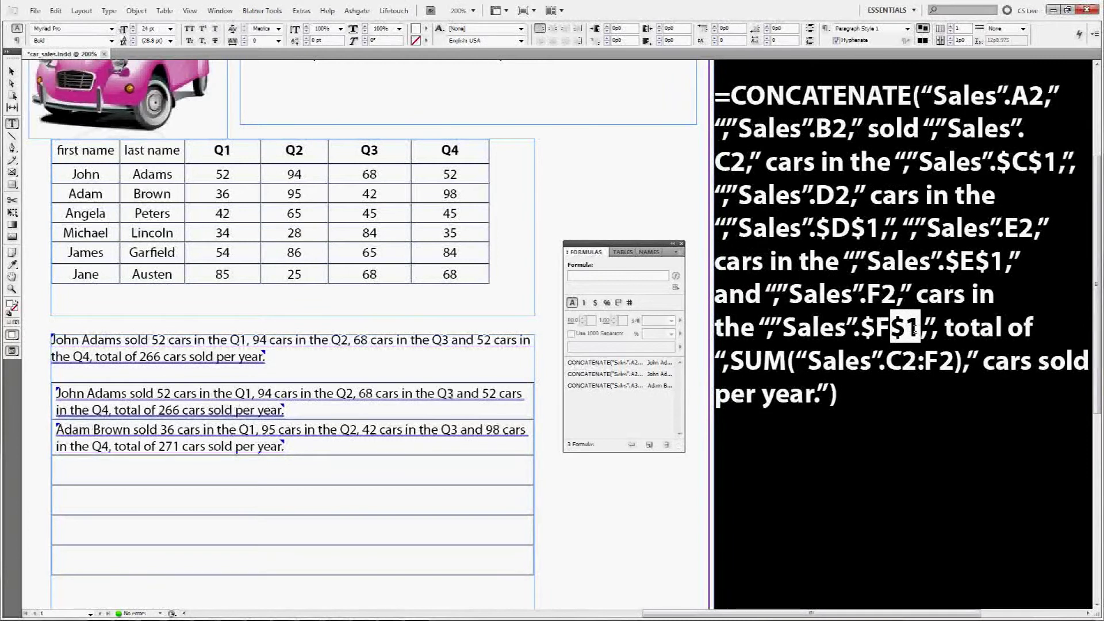
{"action": "left_click", "coordinate": [303, 146]}
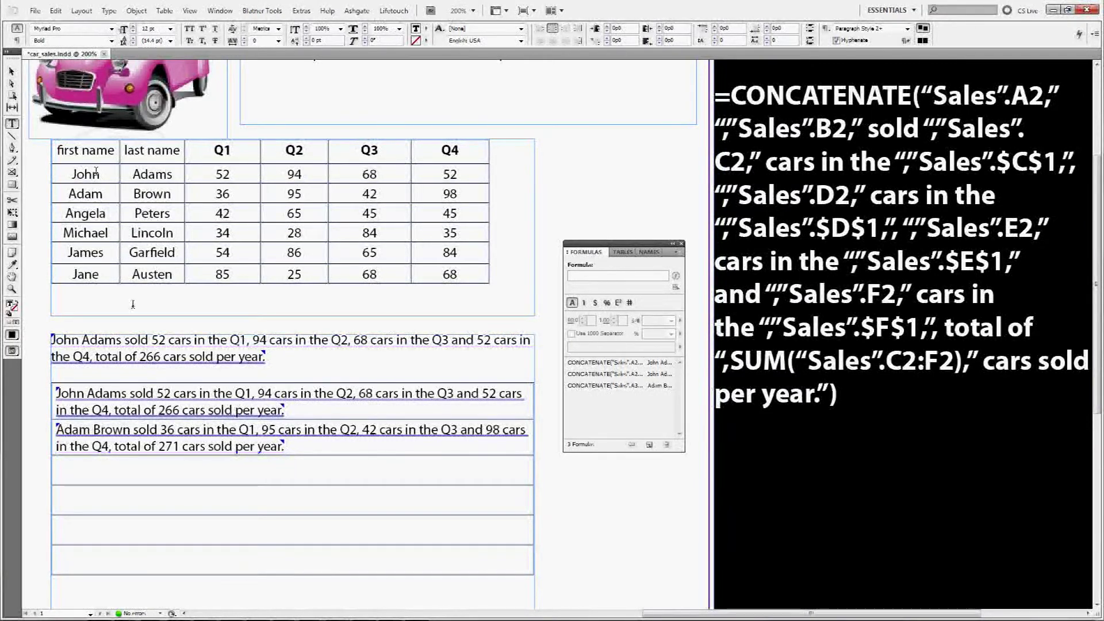
Copy the sentence formula from the second row into the third to sixth rows of the one-column table
{"action": "left_click", "coordinate": [273, 447]}
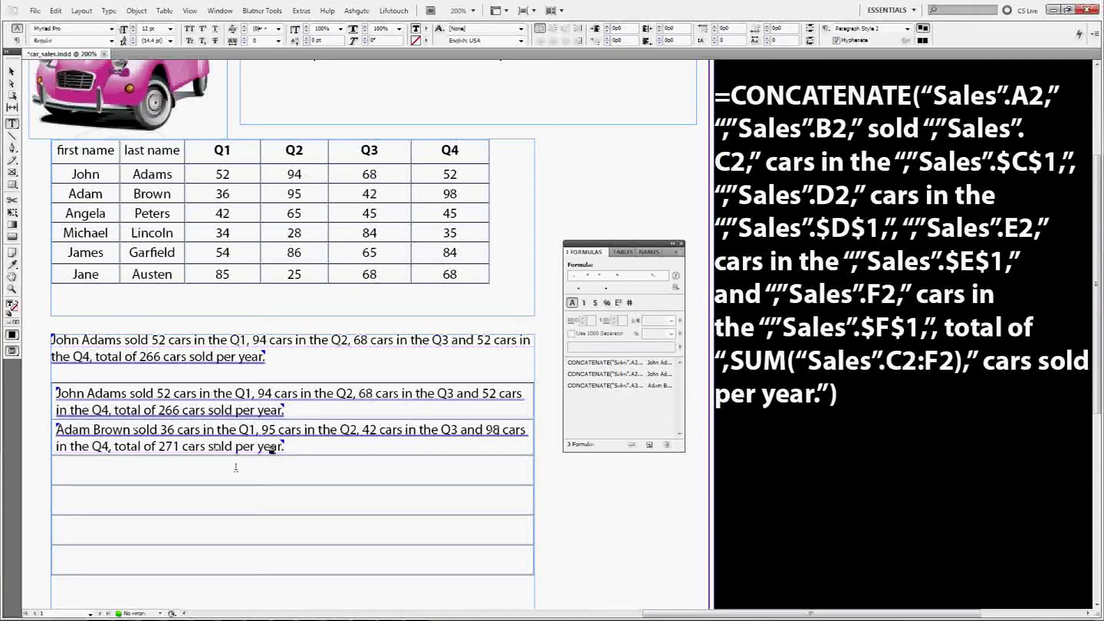
{"action": "left_click", "coordinate": [211, 481]}
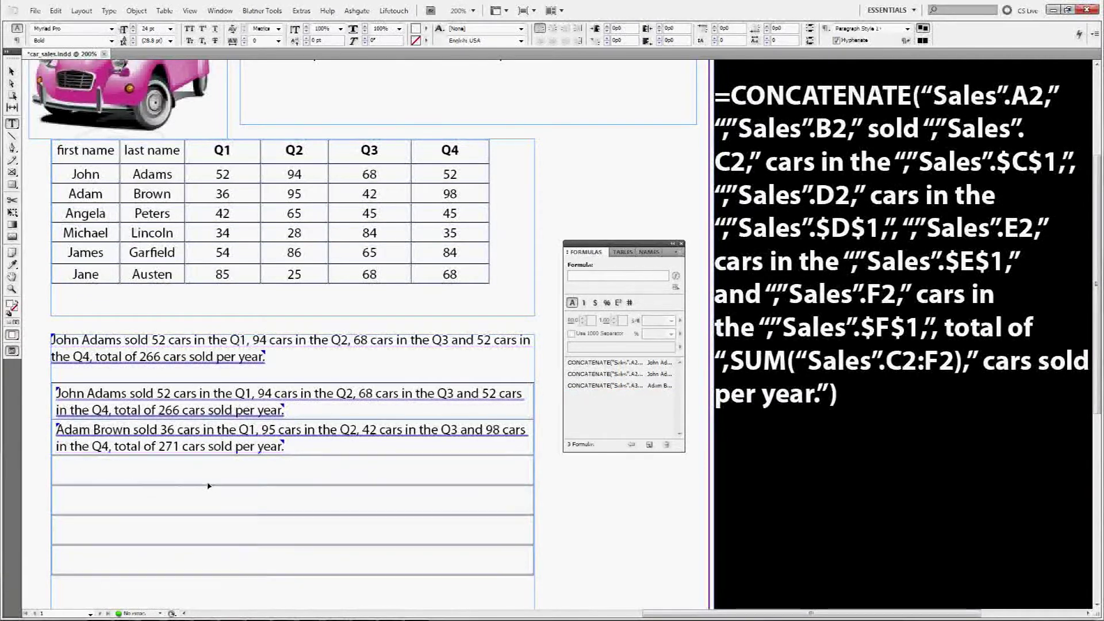
{"action": "type", "text": "Angela Peters sold 42 cars in the Q1, 65 cars in the Q2, 45 cars in the Q3 and 45 cars in the Q4, total of 197 cars sold per year."}
{"action": "left_click", "coordinate": [172, 521]}
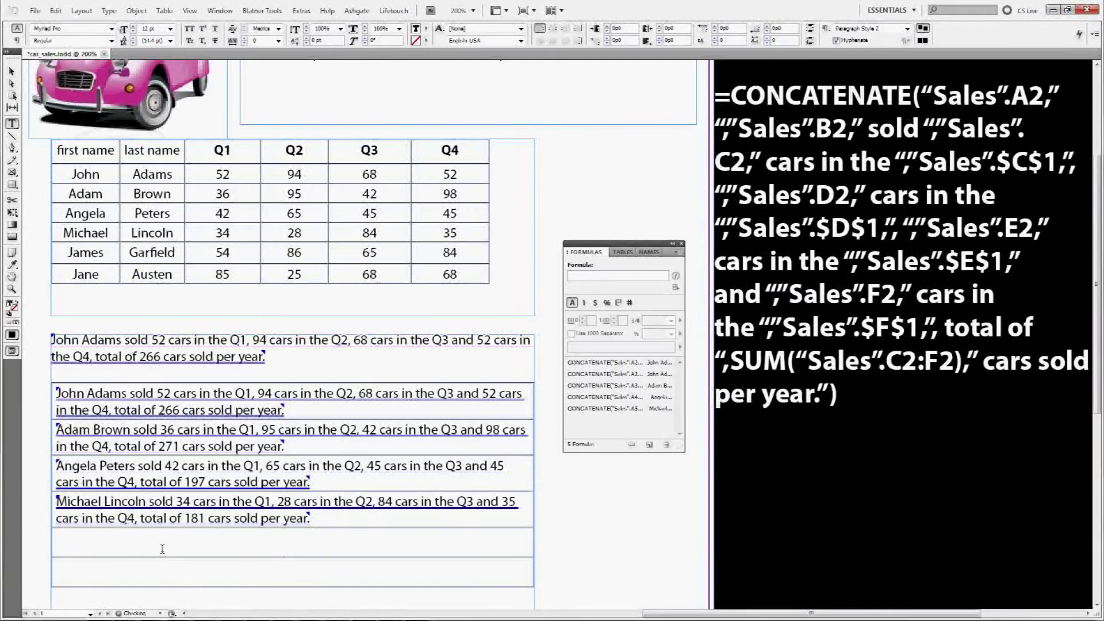
{"action": "left_click", "coordinate": [162, 549]}
{"action": "scroll", "coordinate": [161, 555], "scroll_direction": "down", "scroll_amount": 1}
{"action": "left_click", "coordinate": [160, 558]}
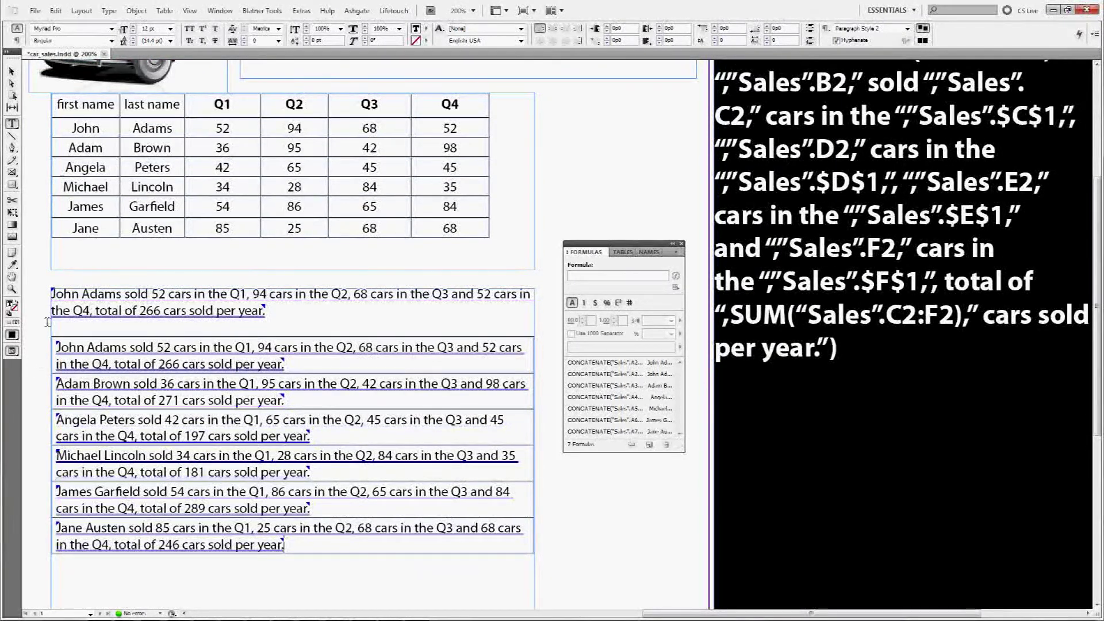
Inspect the formulas behind the sentences in the second to sixth rows of the one-column table
{"action": "double_click", "coordinate": [115, 434]}
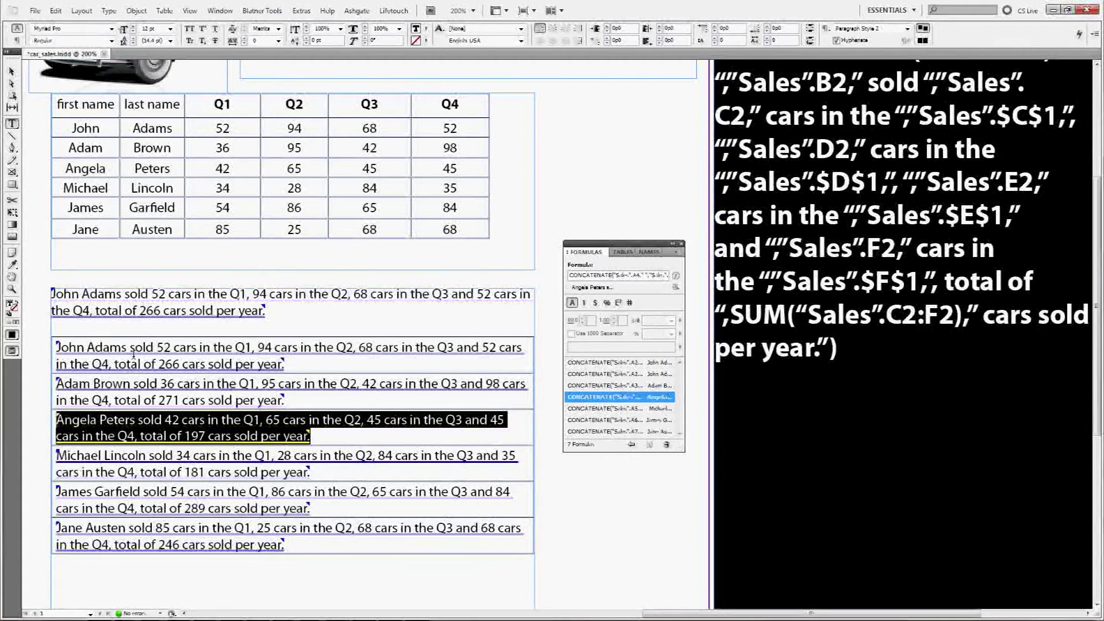
{"action": "left_click", "coordinate": [146, 390]}
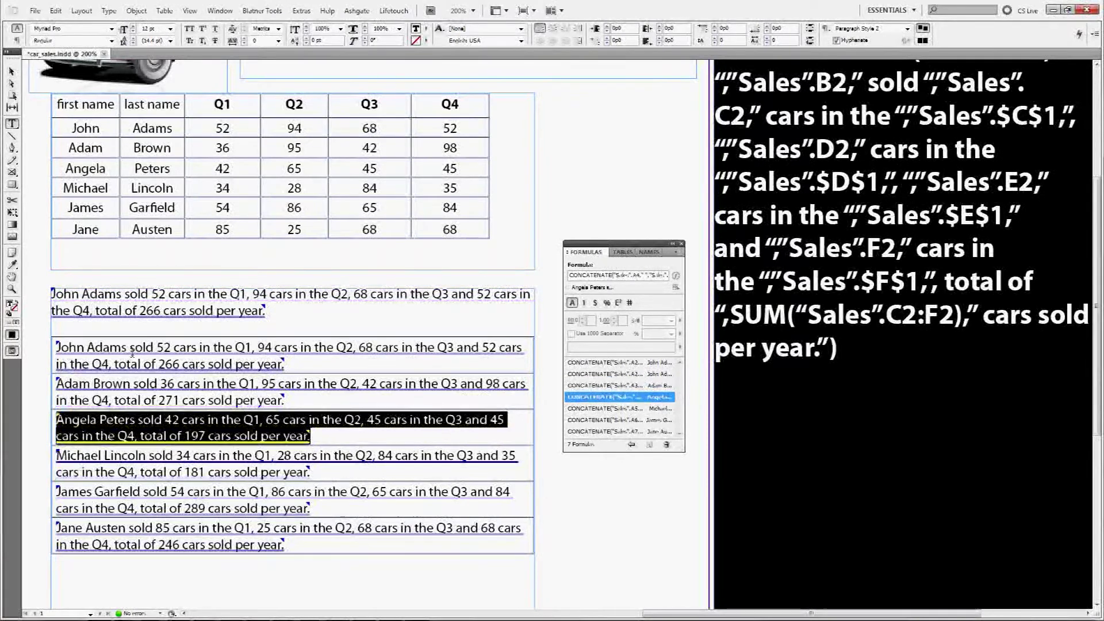
{"action": "left_click", "coordinate": [169, 470]}
{"action": "left_click", "coordinate": [185, 506]}
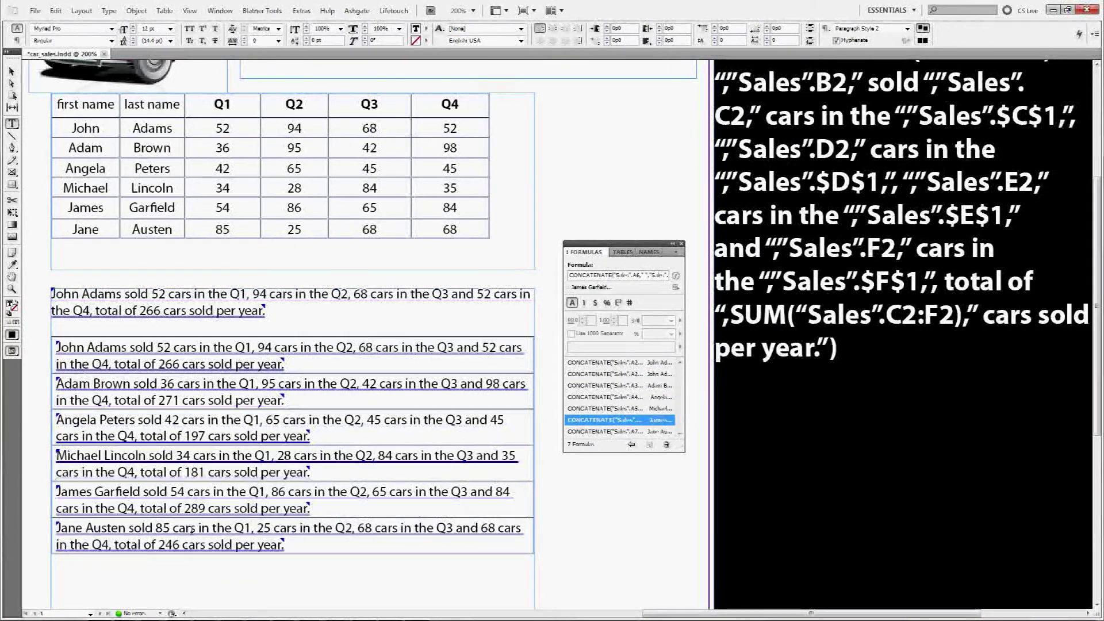
{"action": "left_click", "coordinate": [191, 529]}
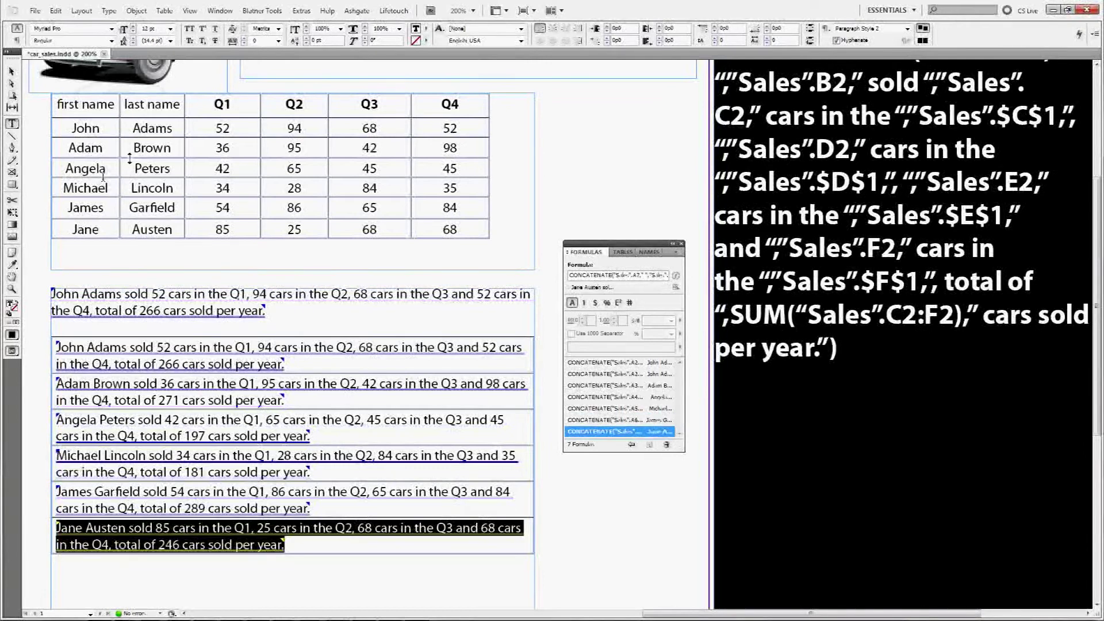
Copy the standalone sales sentence formula and paste it after "The best sales person of Q1:" in the black text frame
{"action": "left_click", "coordinate": [141, 311]}
{"action": "scroll", "coordinate": [140, 312], "scroll_direction": "down", "scroll_amount": 3}
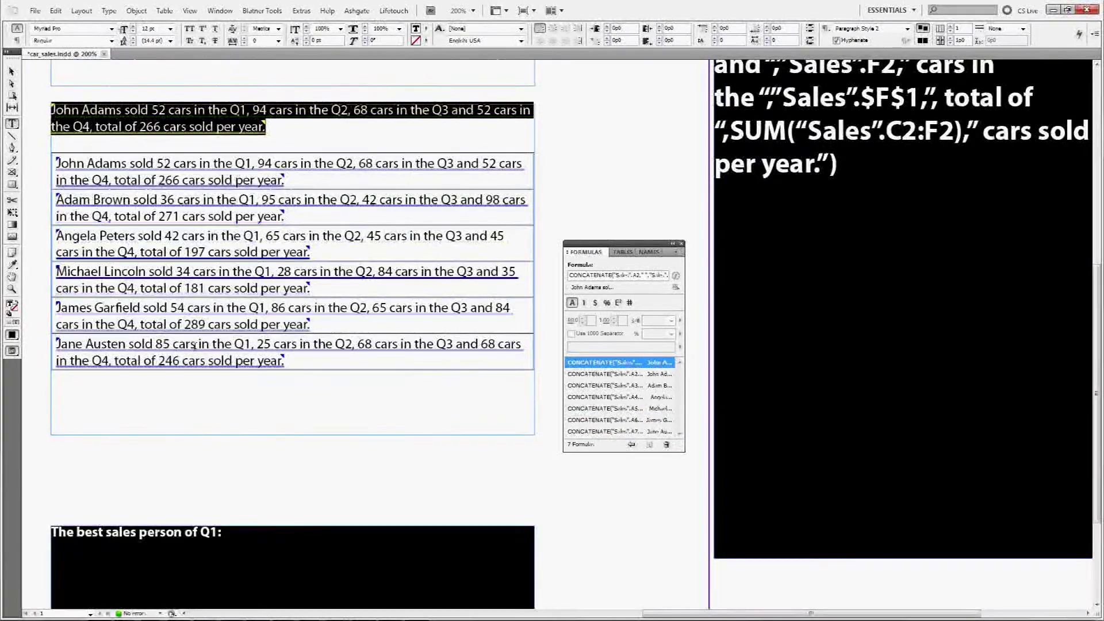
{"action": "scroll", "coordinate": [234, 390], "scroll_direction": "down", "scroll_amount": 3}
{"action": "left_click", "coordinate": [235, 393]}
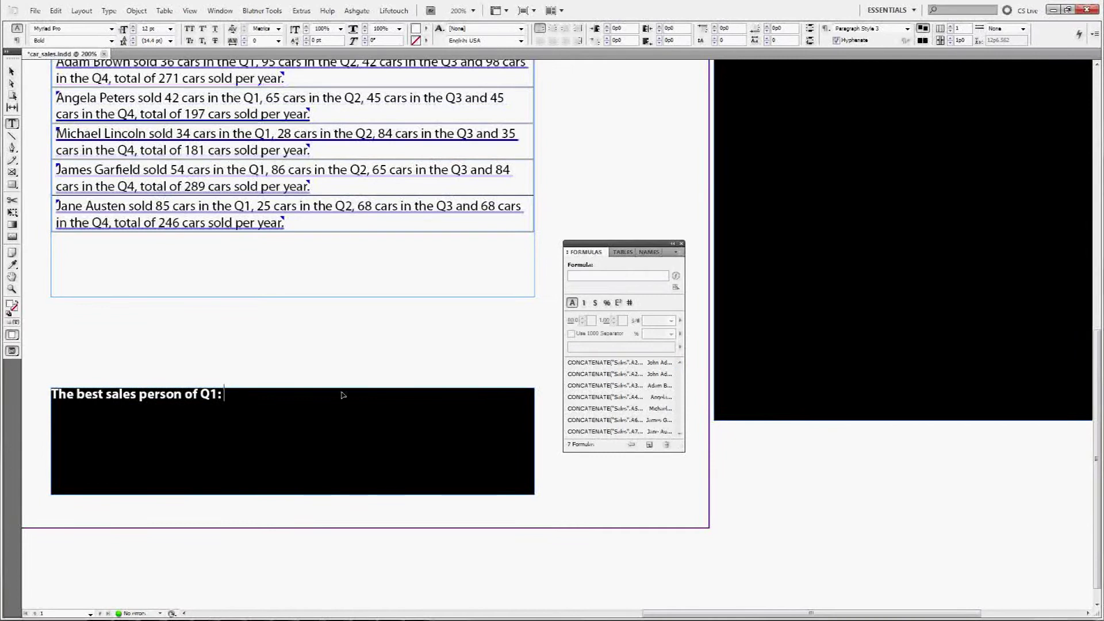
{"action": "key", "text": "ctrl+v"}
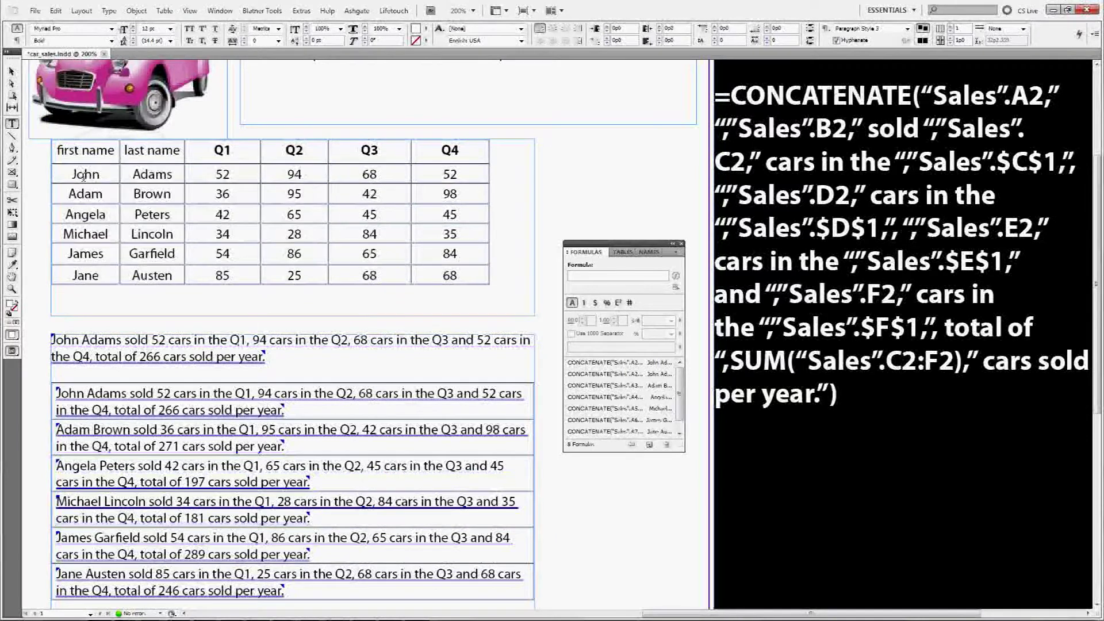
Sort the selected body rows of the Sales table by Column C as numbers in descending order, and check the first row
{"action": "left_click_drag", "start_coordinate": [84, 176], "coordinate": [426, 269]}
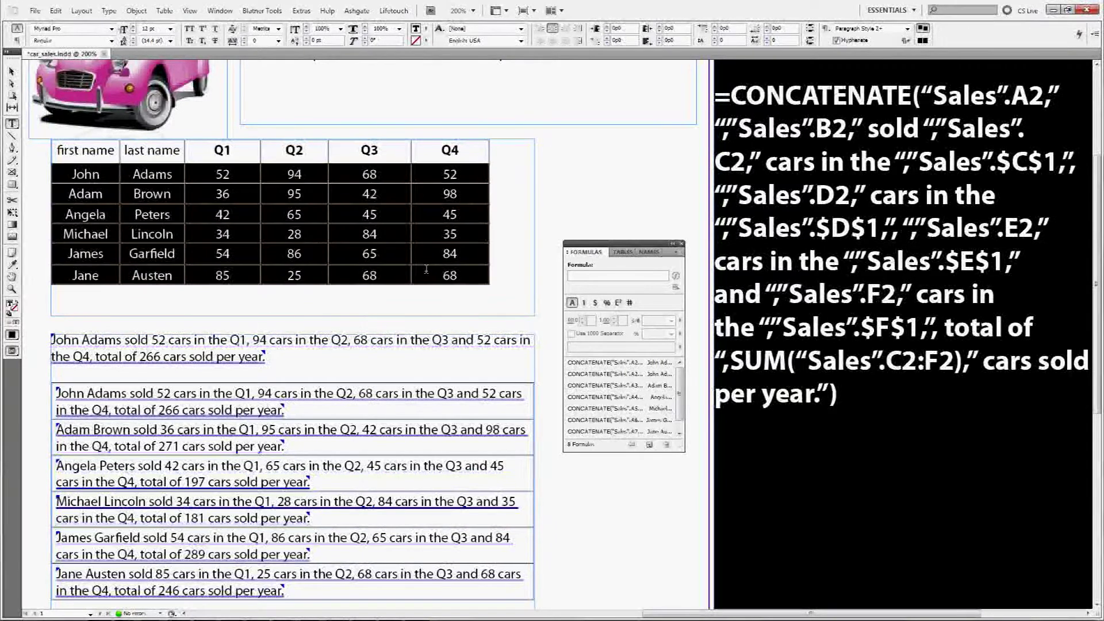
{"action": "right_click", "coordinate": [212, 196]}
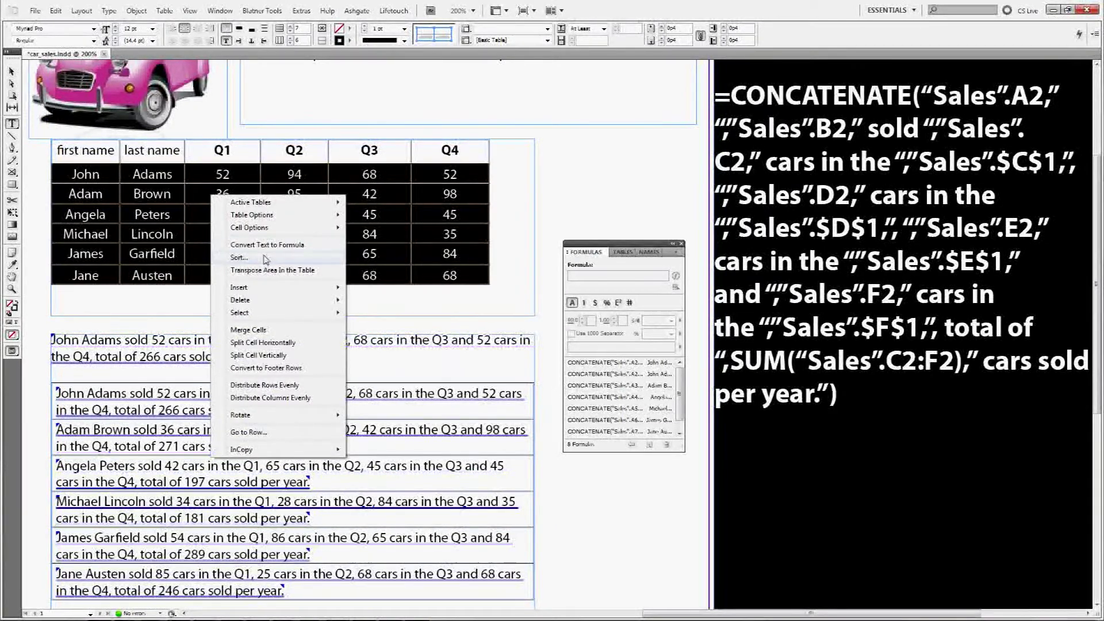
{"action": "left_click", "coordinate": [248, 257]}
{"action": "left_click", "coordinate": [500, 244]}
{"action": "left_click", "coordinate": [503, 245]}
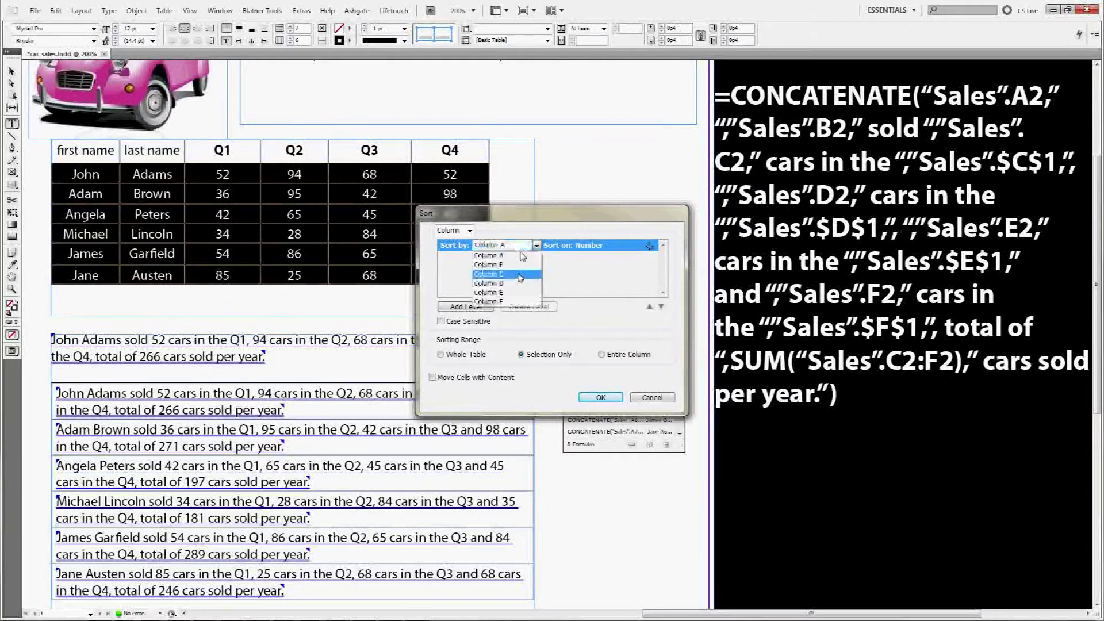
{"action": "left_click", "coordinate": [515, 275]}
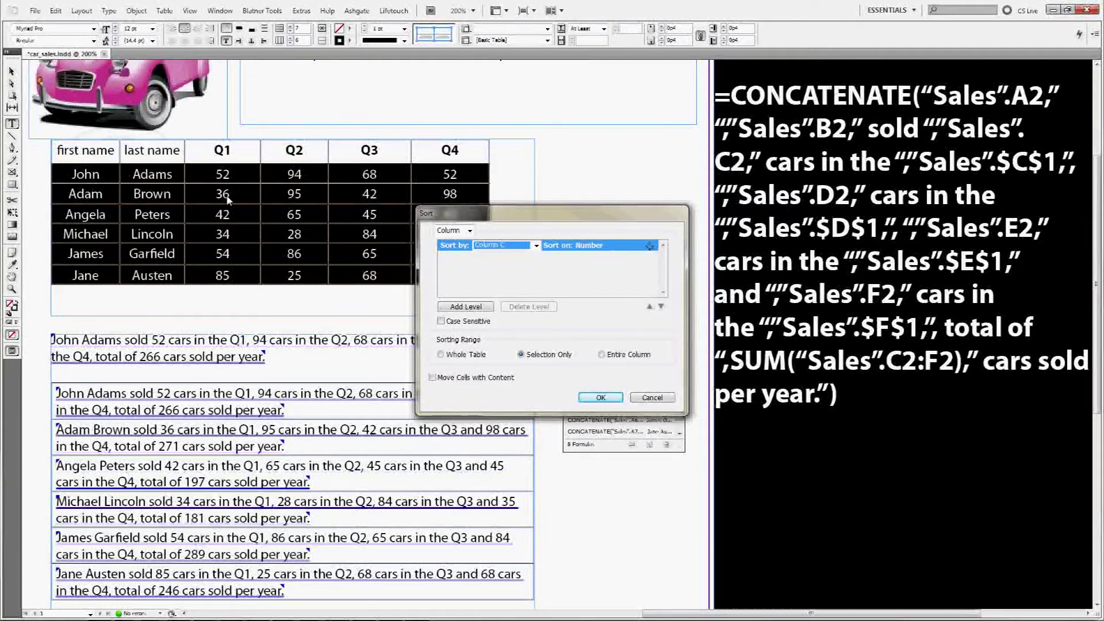
{"action": "left_click", "coordinate": [614, 257]}
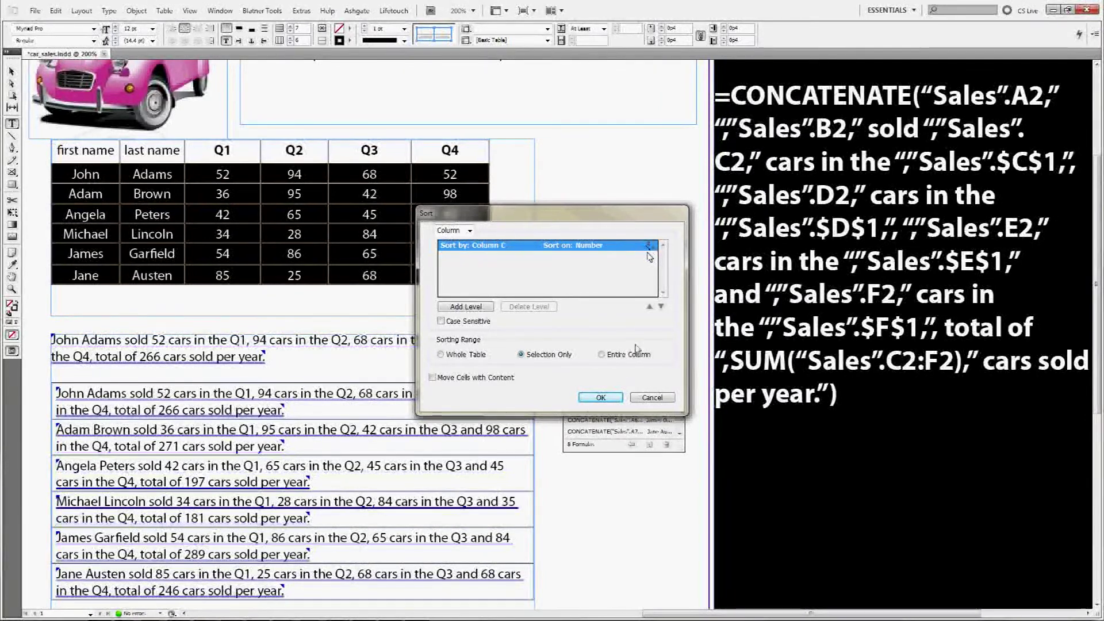
{"action": "left_click", "coordinate": [596, 402]}
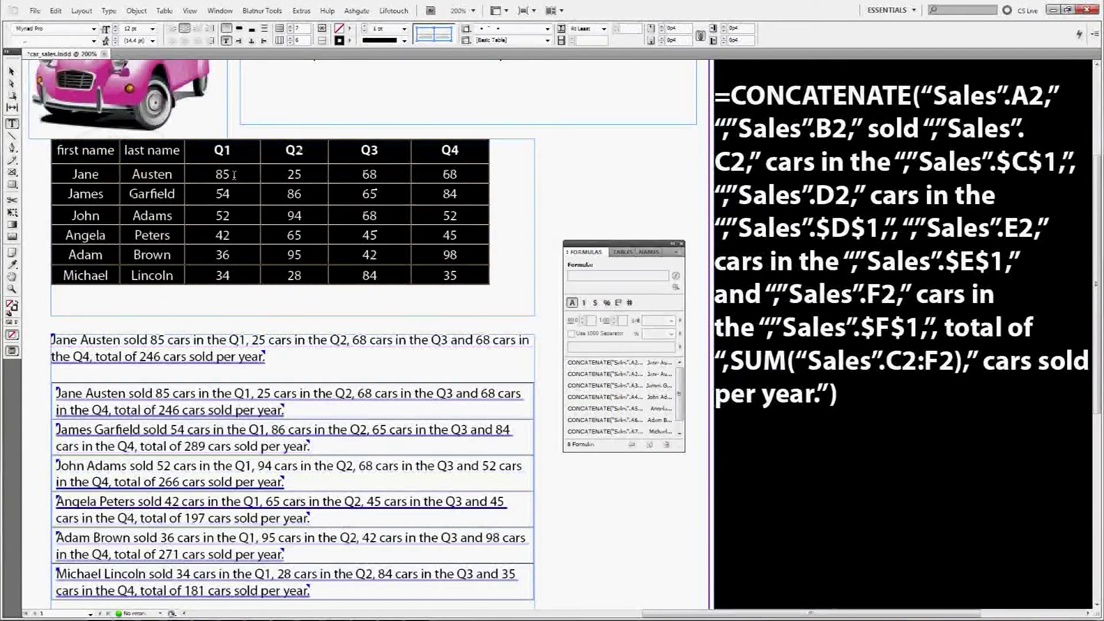
{"action": "left_click_drag", "start_coordinate": [94, 173], "coordinate": [210, 173]}
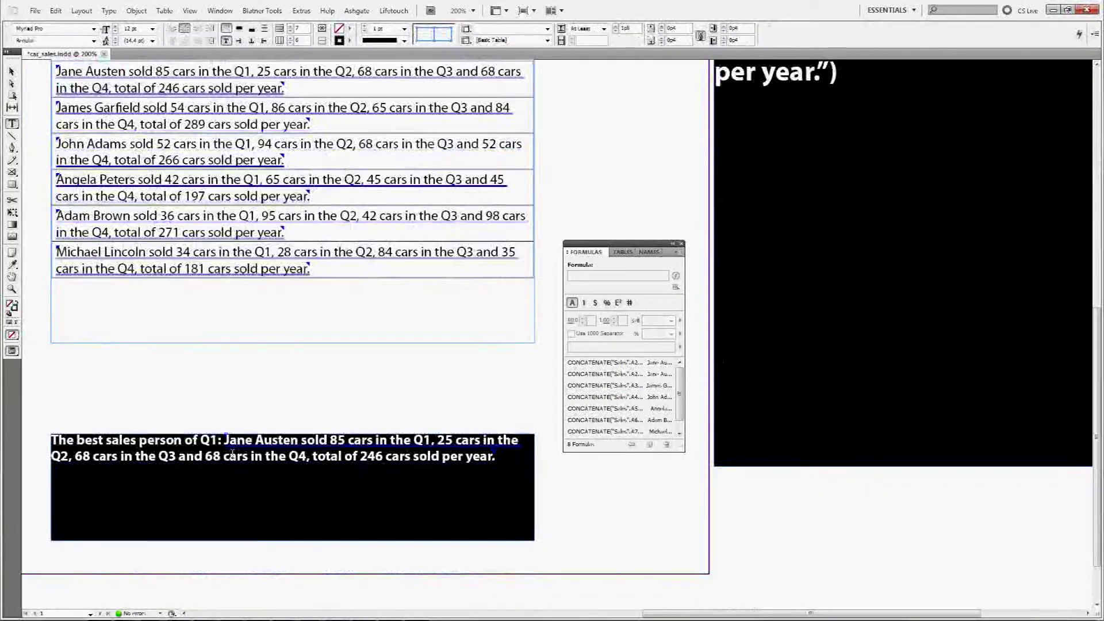